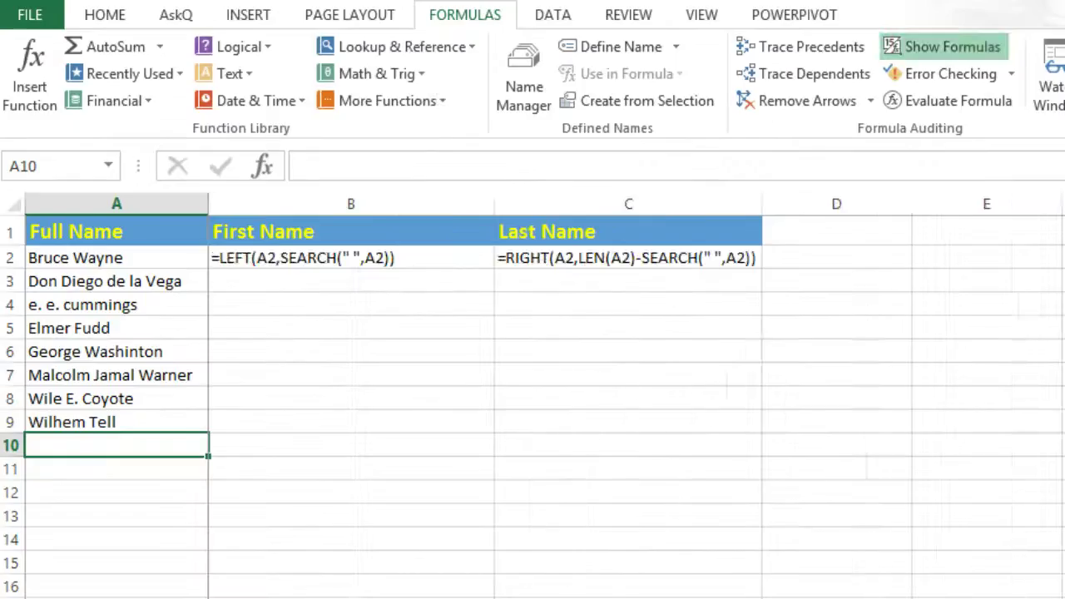
- Switch the sheet from showing formulas to showing results, and fill the B2:C2 name formulas down to row 9
{"action": "key", "text": "ctrl+grave"}
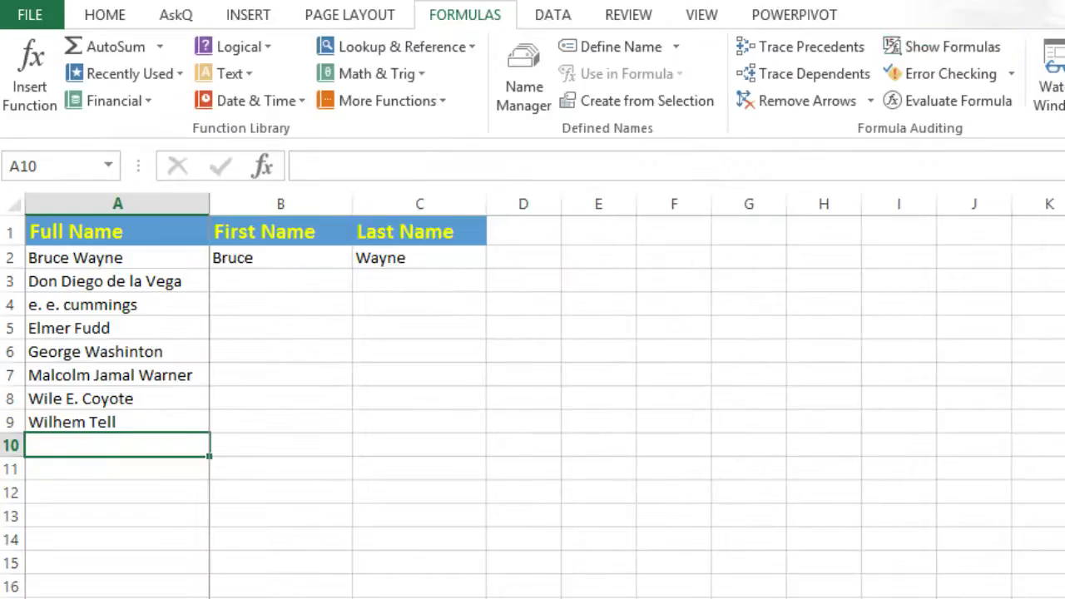
{"action": "left_click_drag", "start_coordinate": [235, 256], "coordinate": [380, 257]}
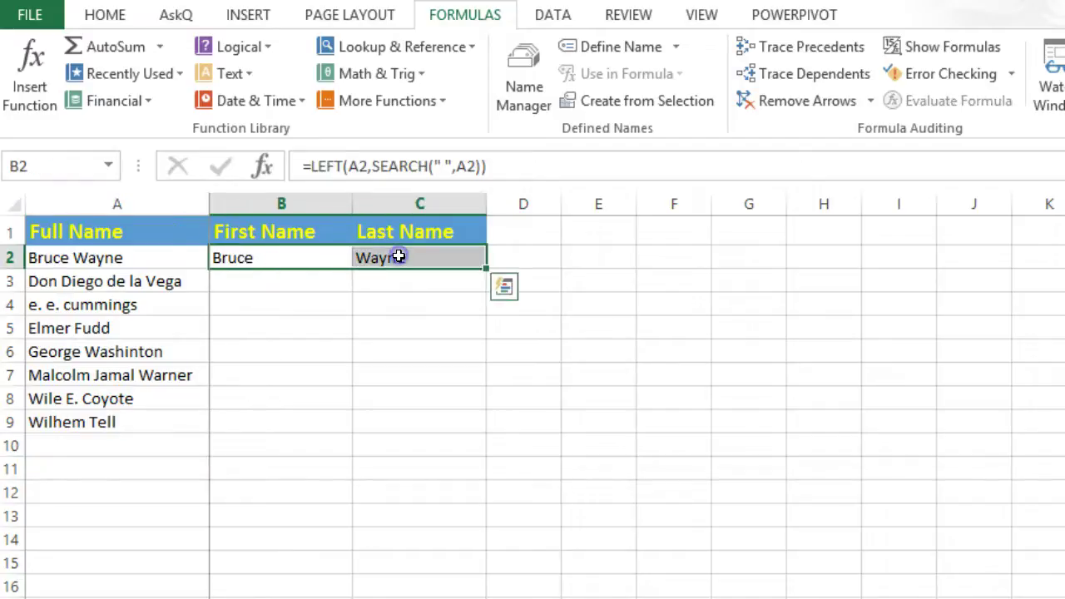
{"action": "double_click", "coordinate": [485, 267]}
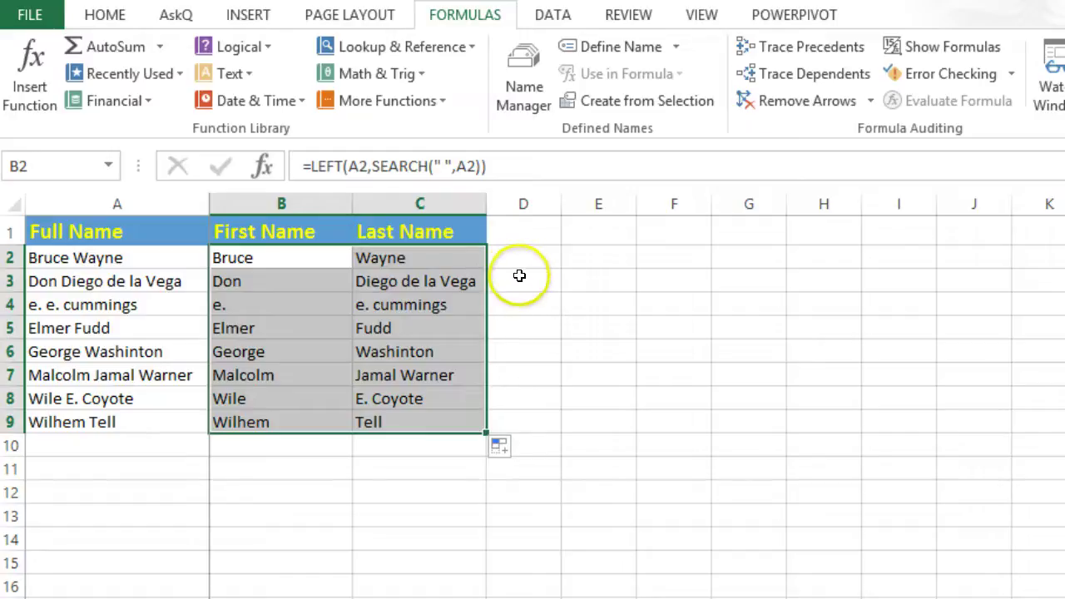
{"action": "left_click", "coordinate": [519, 277]}
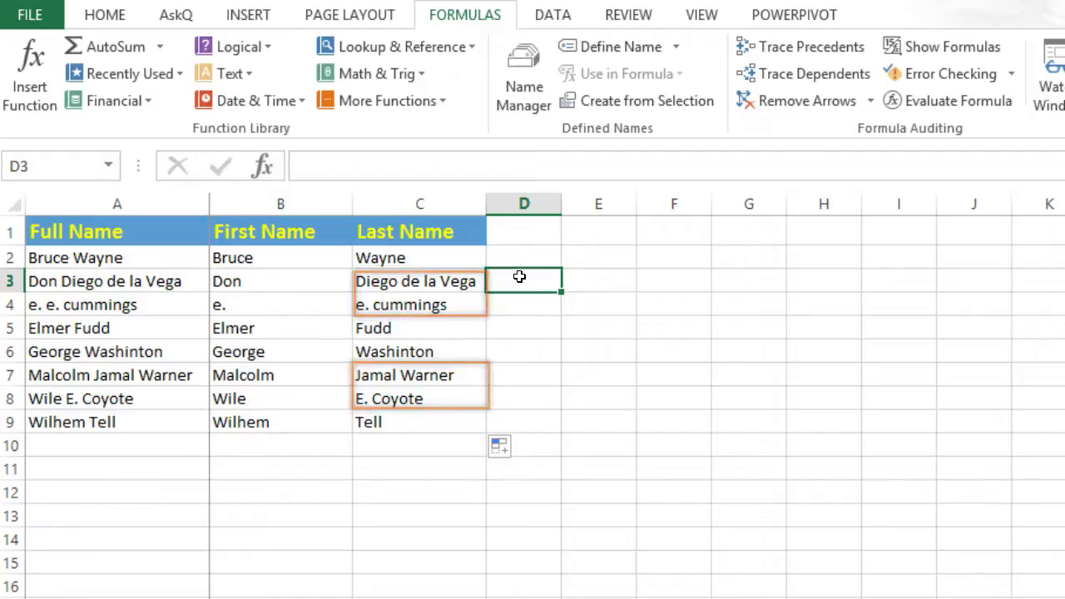
- On the next worksheet, enter =SUBSTITUTE(A2," ","") in B2 and fill it down to B9
{"action": "key", "text": "ctrl+Page_Down"}
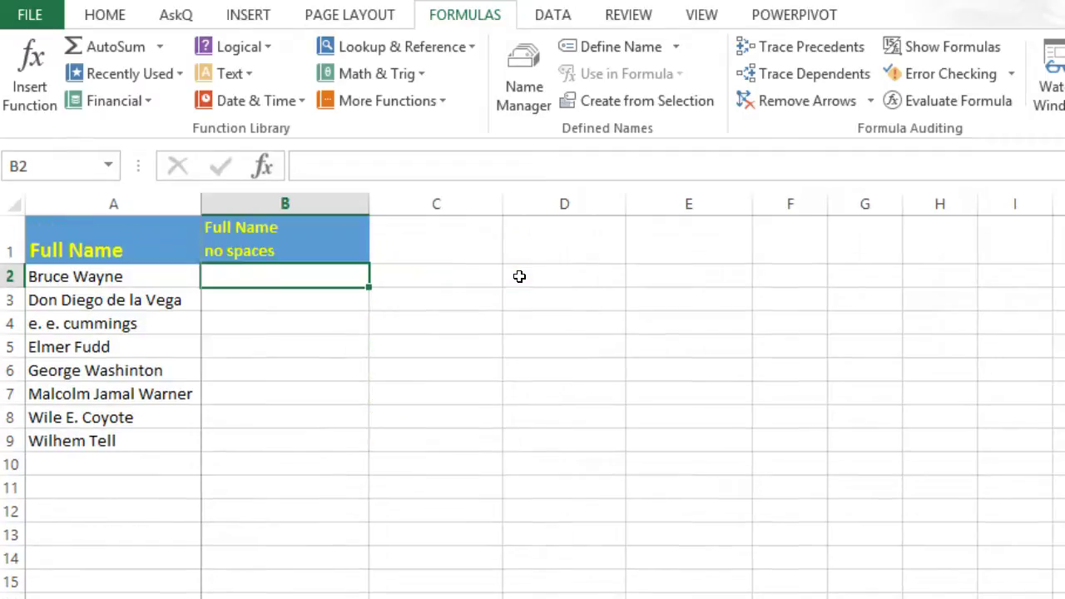
{"action": "type", "text": "="}
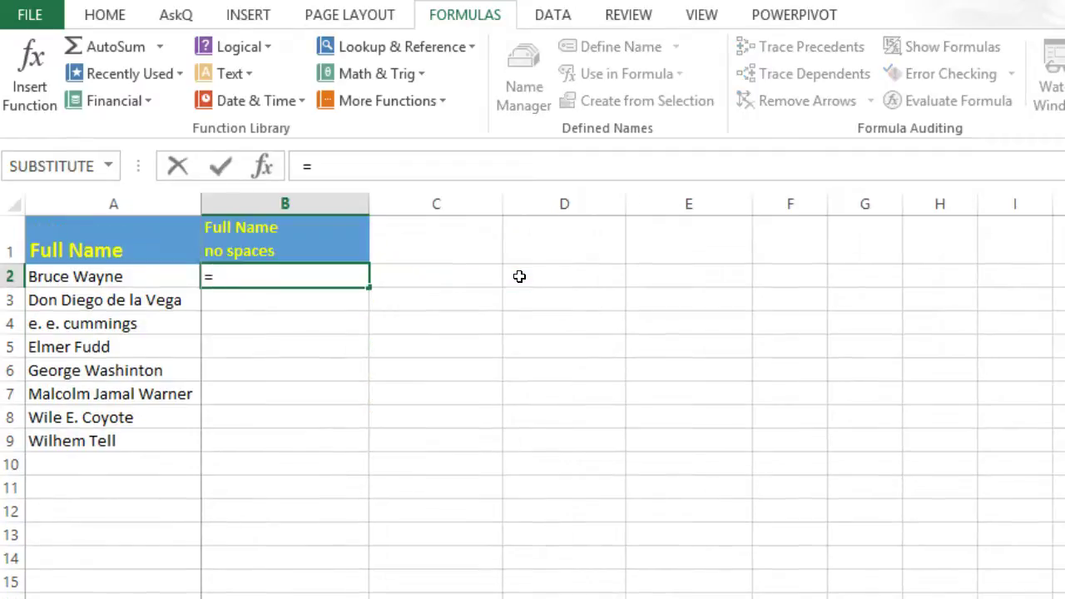
{"action": "type", "text": "sub"}
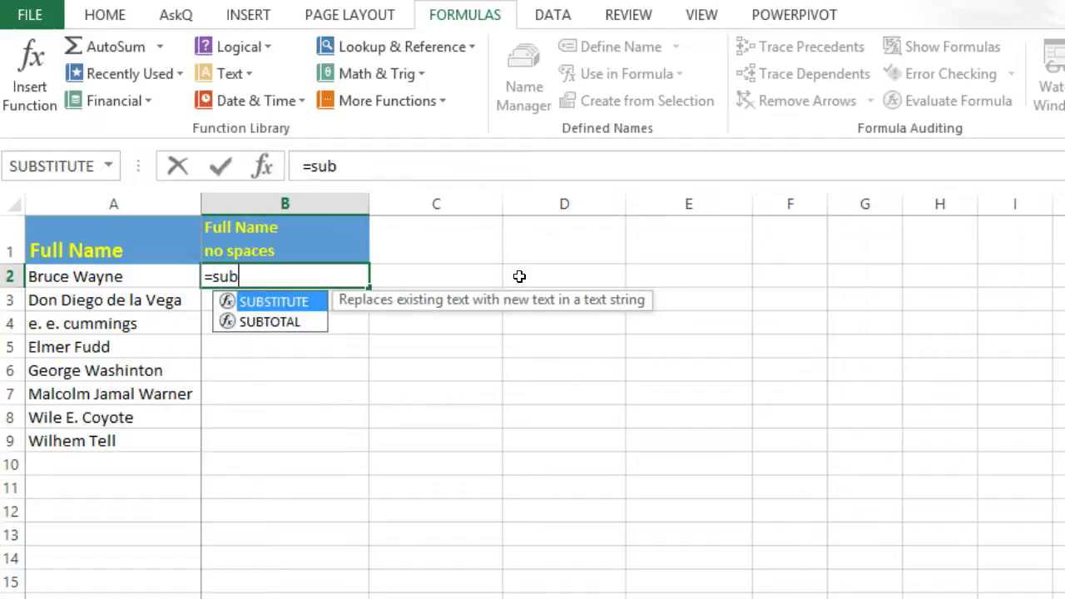
{"action": "key", "text": "Tab"}
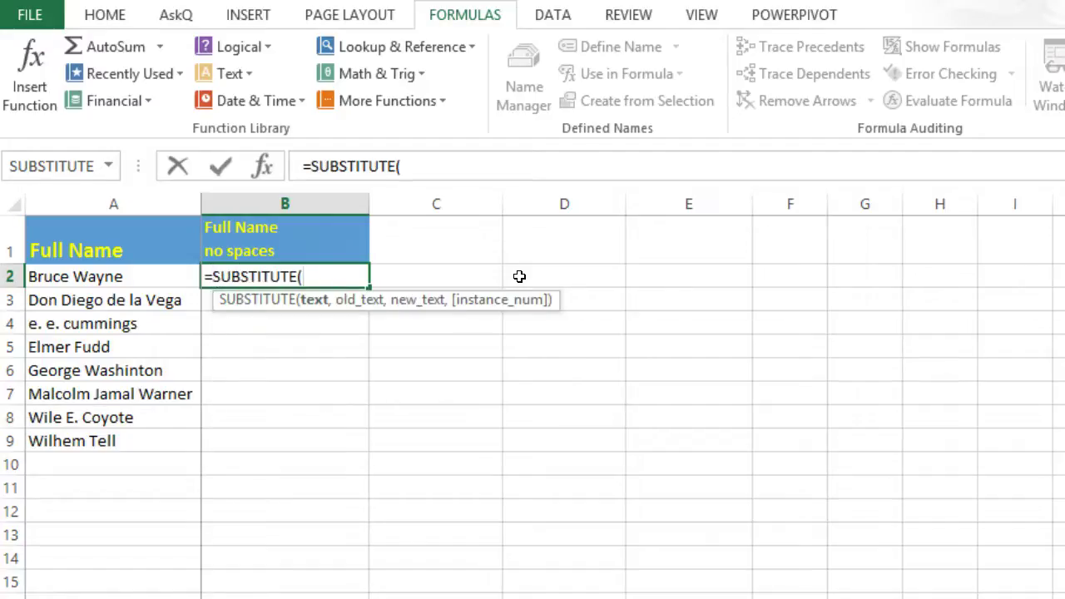
{"action": "left_click", "coordinate": [150, 276]}
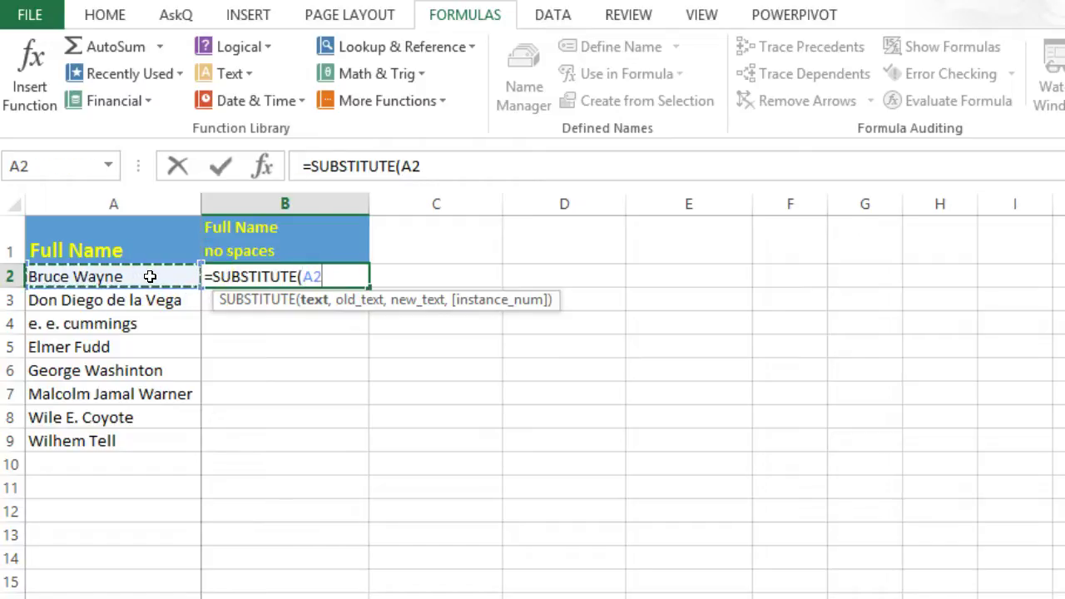
{"action": "type", "text": ","}
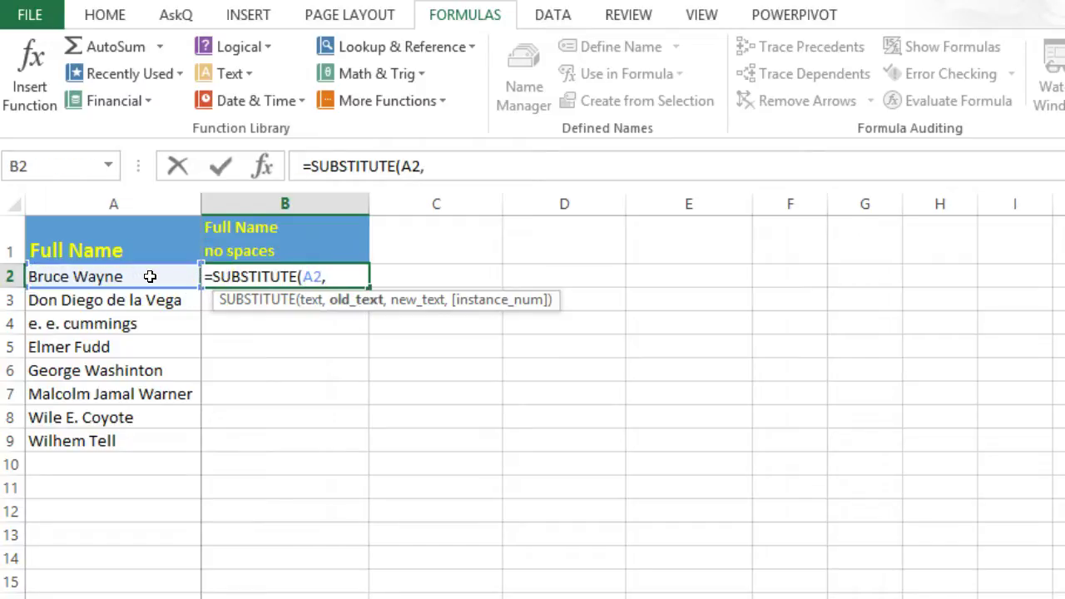
{"action": "type", "text": "\" \","}
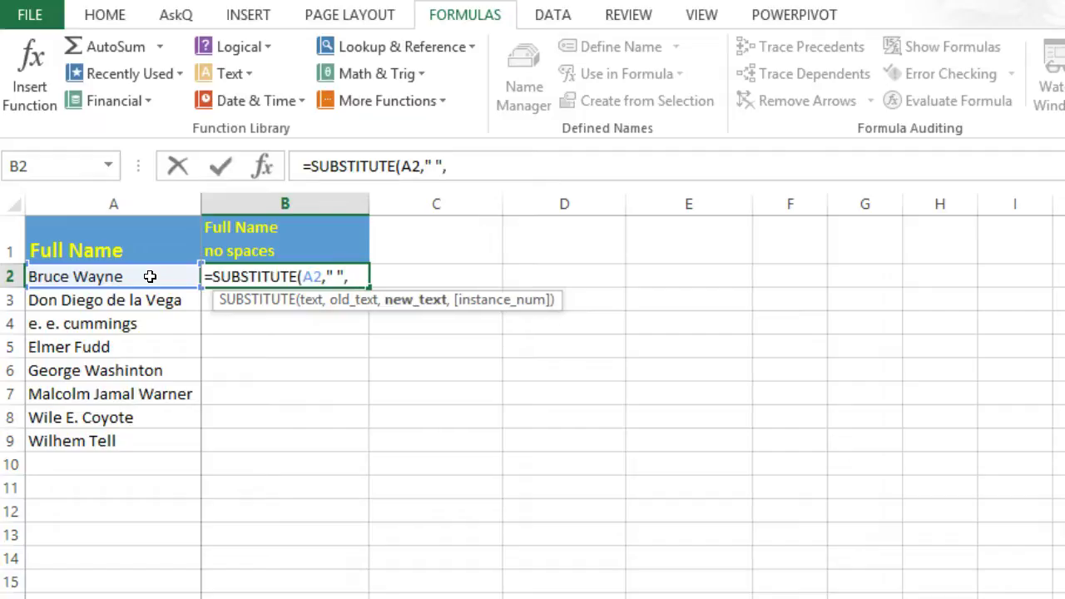
{"action": "type", "text": "\"\")"}
{"action": "key", "text": "Return"}
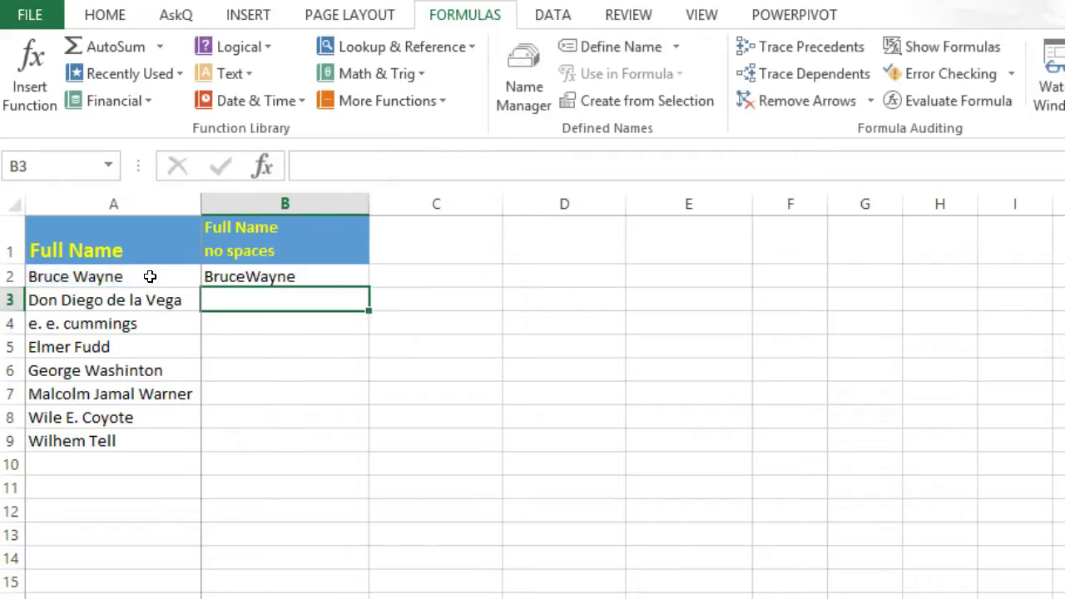
{"action": "left_click", "coordinate": [349, 278]}
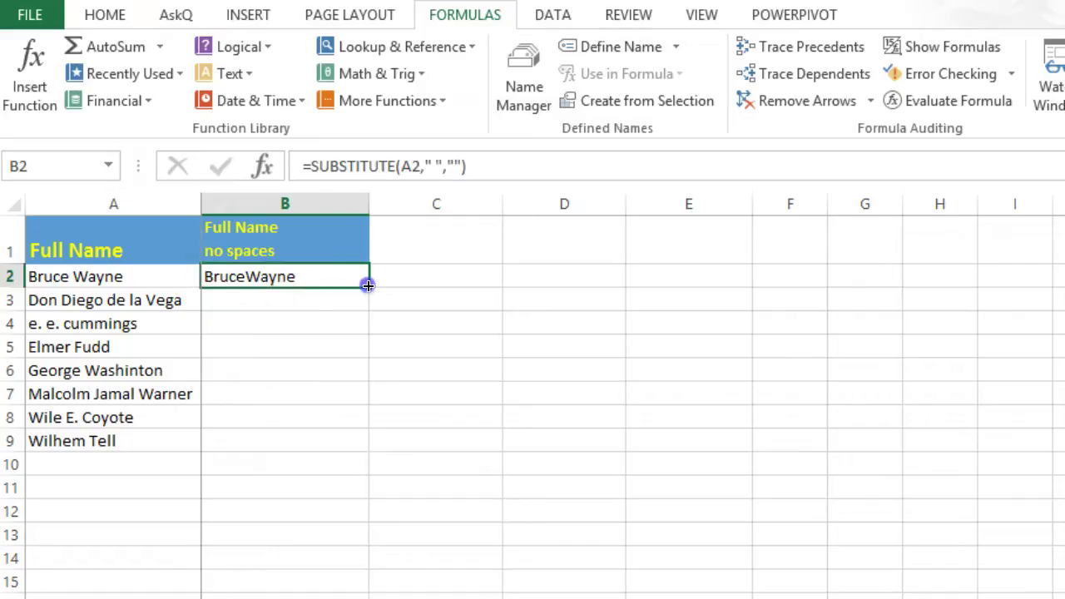
{"action": "double_click", "coordinate": [367, 286]}
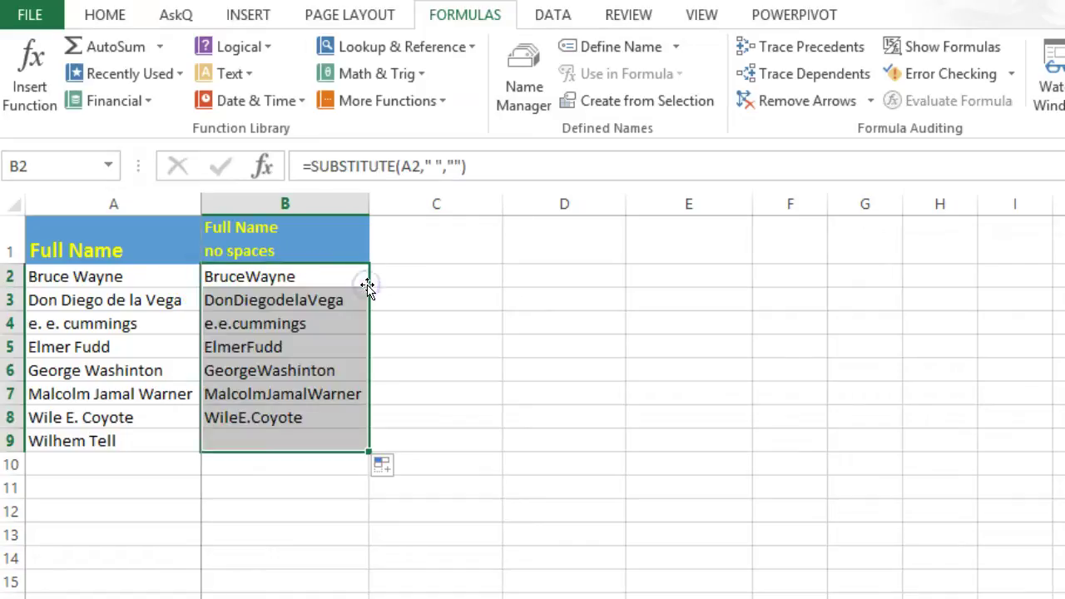
- Enter =LEN(A2) in C2 to calculate the length of the full name
{"action": "left_click", "coordinate": [420, 280]}
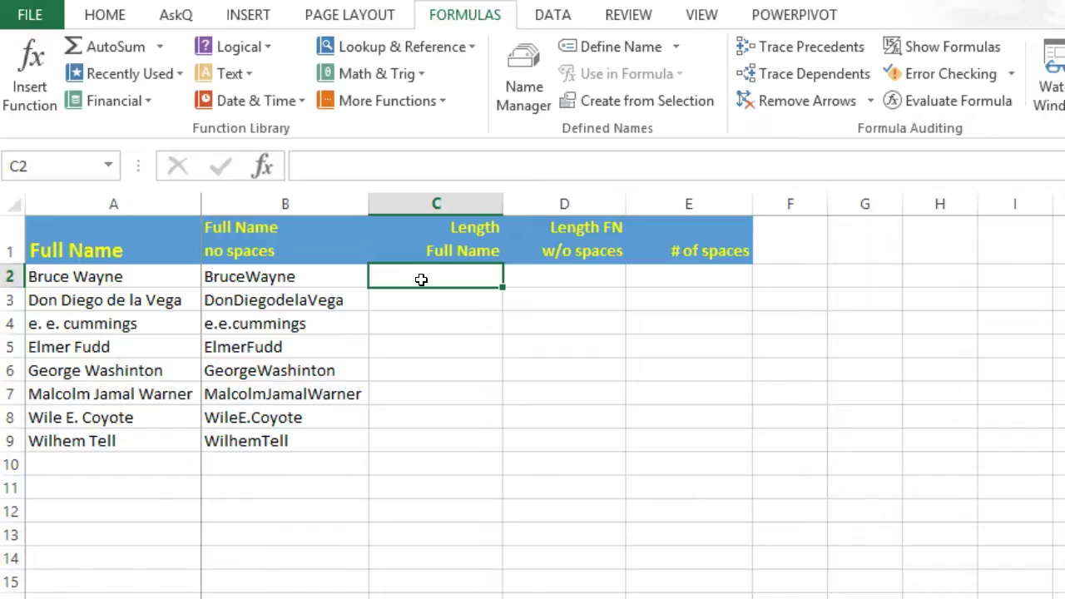
{"action": "type", "text": "=len"}
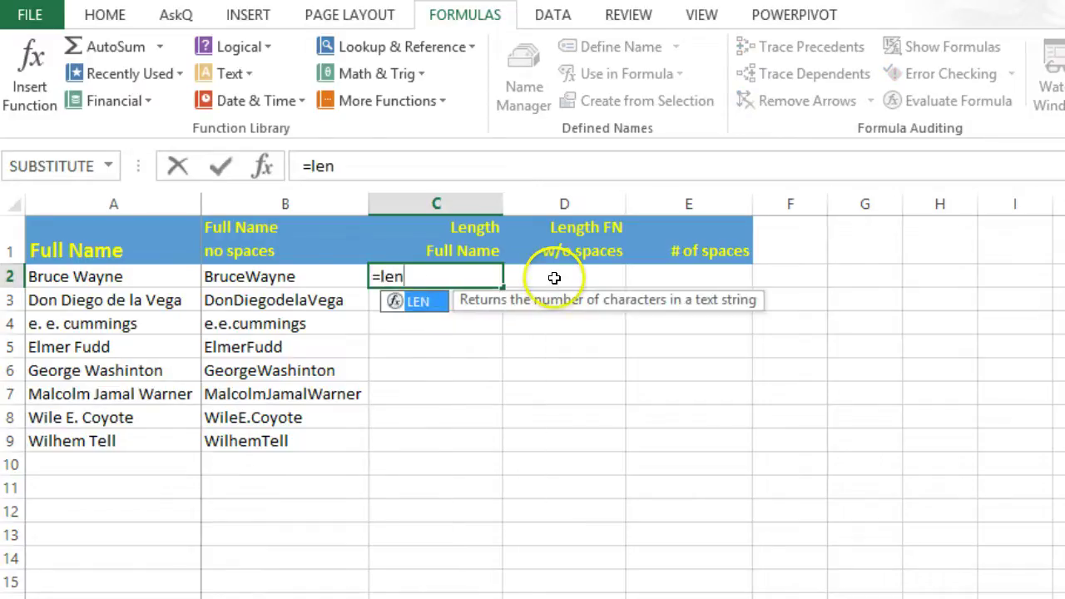
{"action": "type", "text": "("}
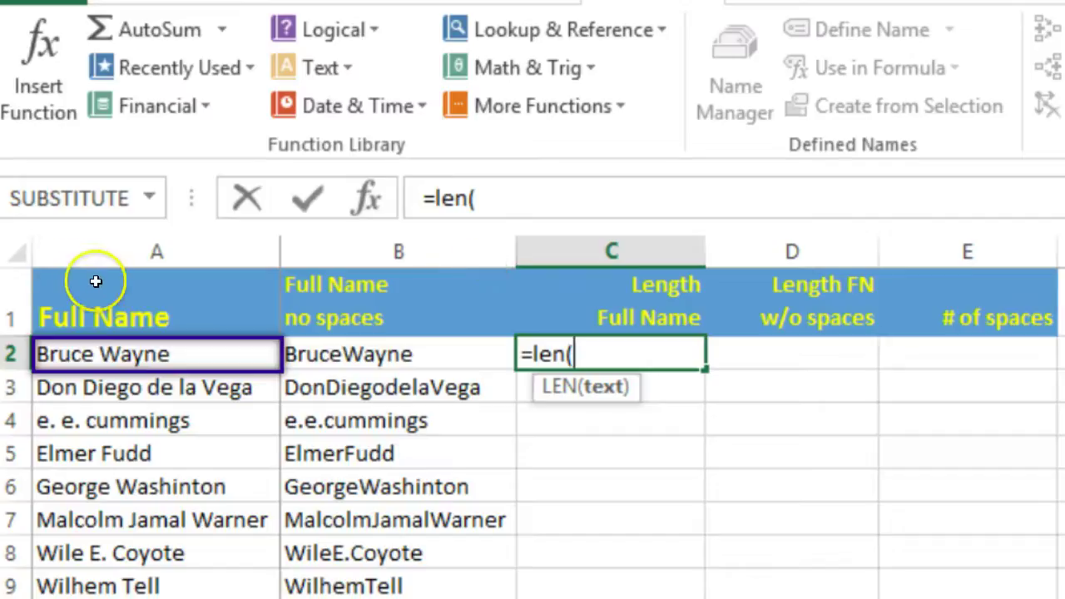
{"action": "key", "text": "Left"}
{"action": "key", "text": "Left"}
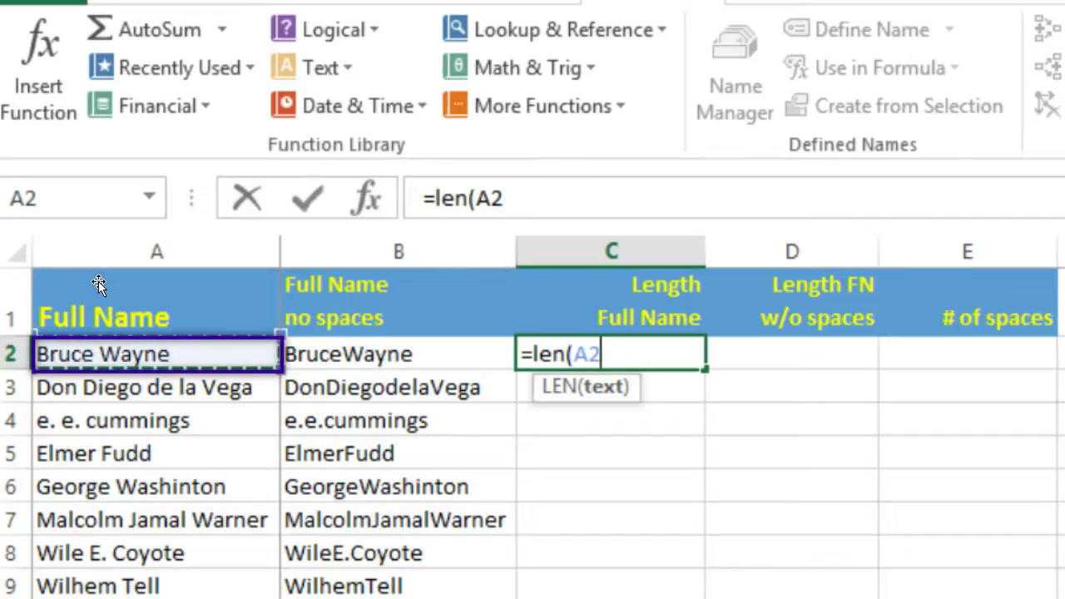
{"action": "type", "text": ")"}
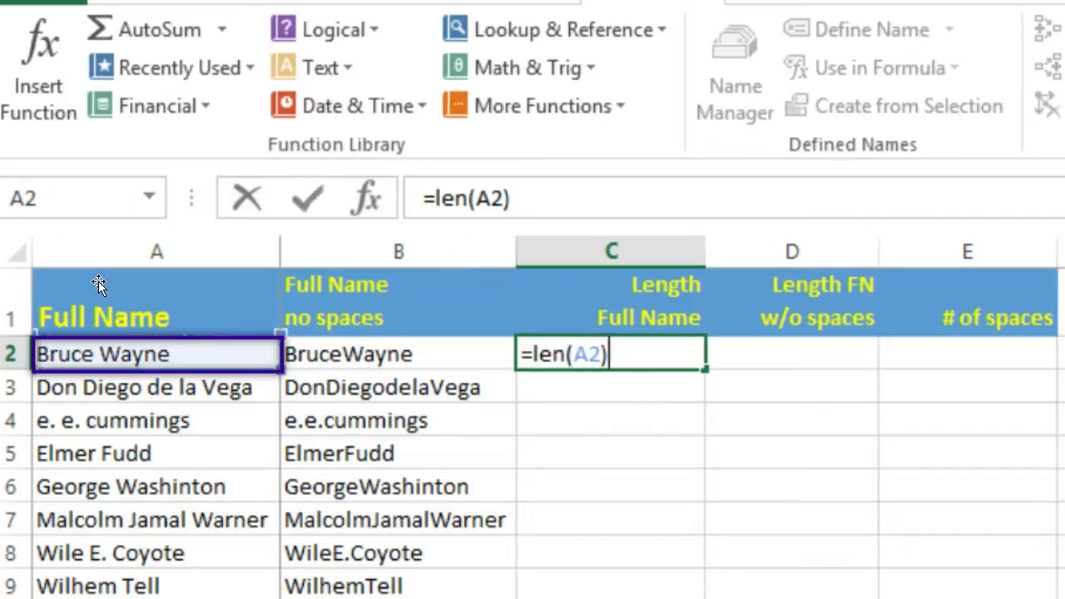
{"action": "key", "text": "Tab"}
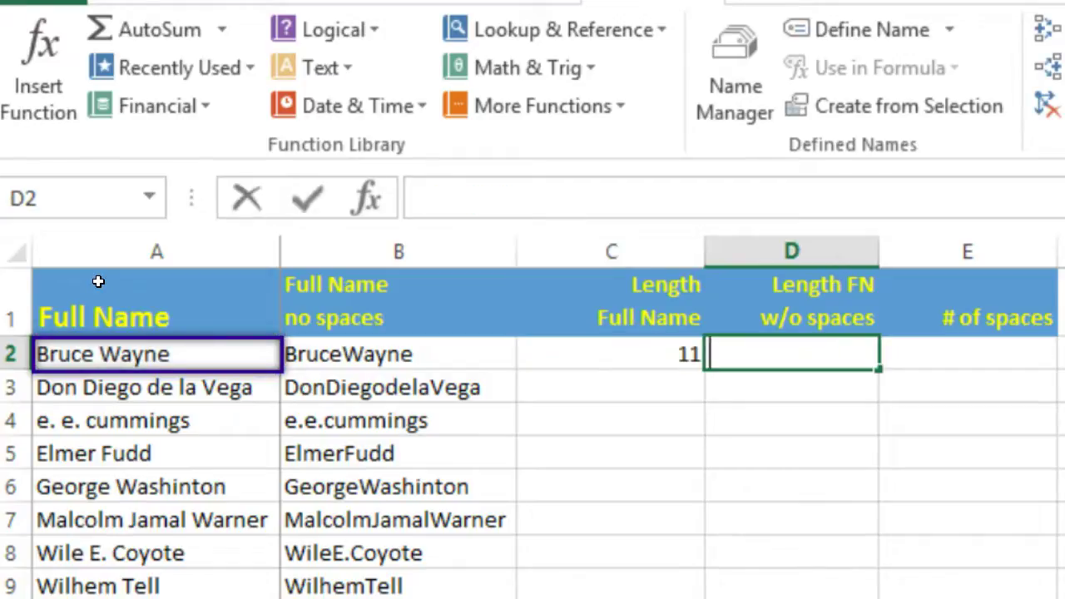
- Enter =LEN(B2) in D2 to calculate the name's length without spaces
{"action": "type", "text": "=len"}
{"action": "key", "text": "Tab"}
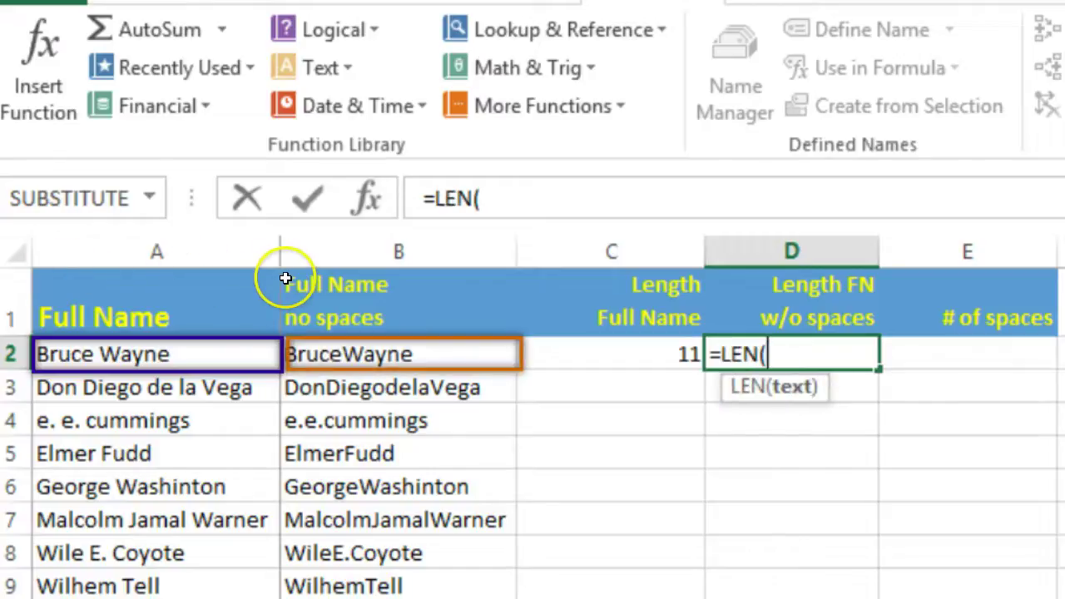
{"action": "key", "text": "Left"}
{"action": "key", "text": "Left"}
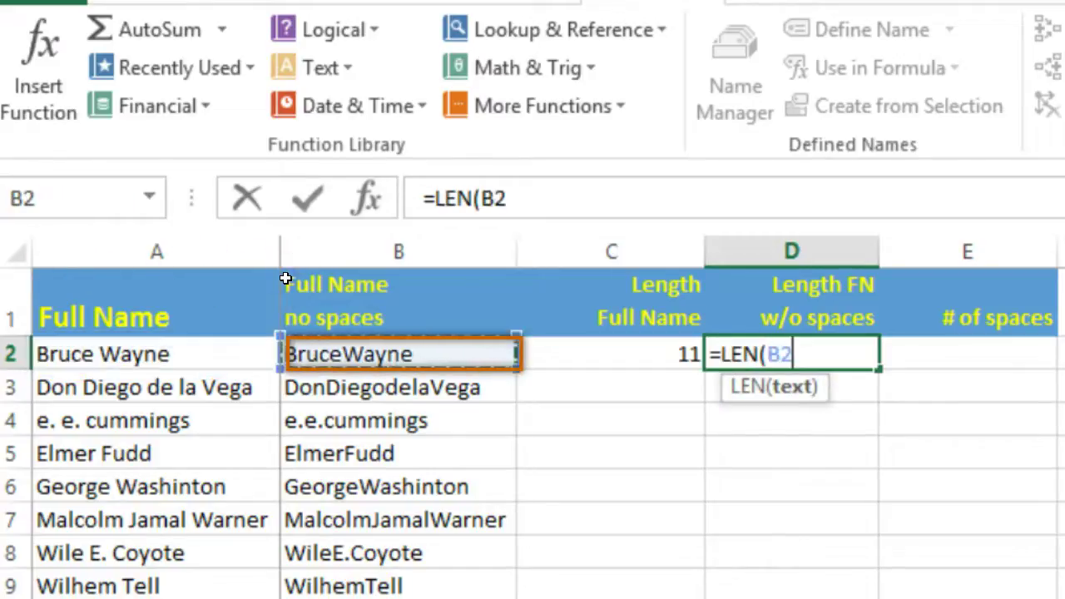
{"action": "type", "text": ")"}
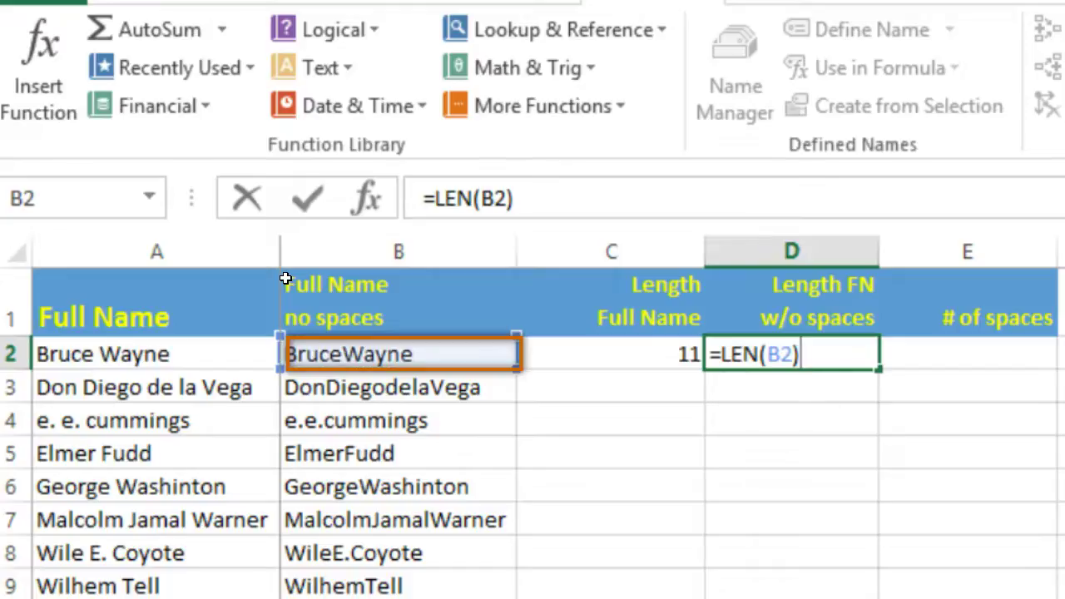
{"action": "key", "text": "Tab"}
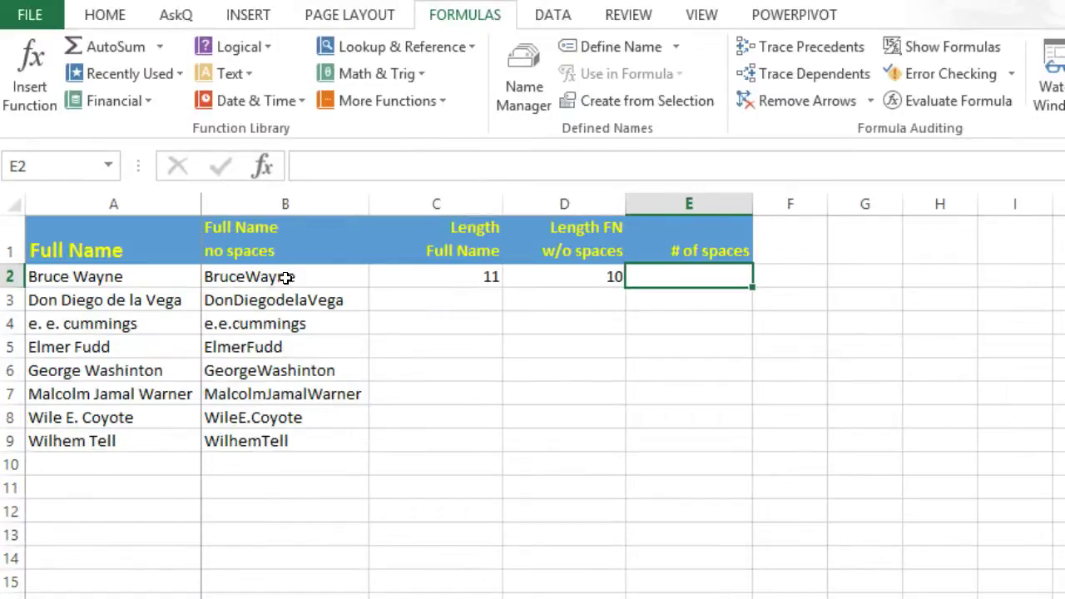
- Enter =C2-D2 in E2 to calculate the number of spaces in the name
{"action": "type", "text": "="}
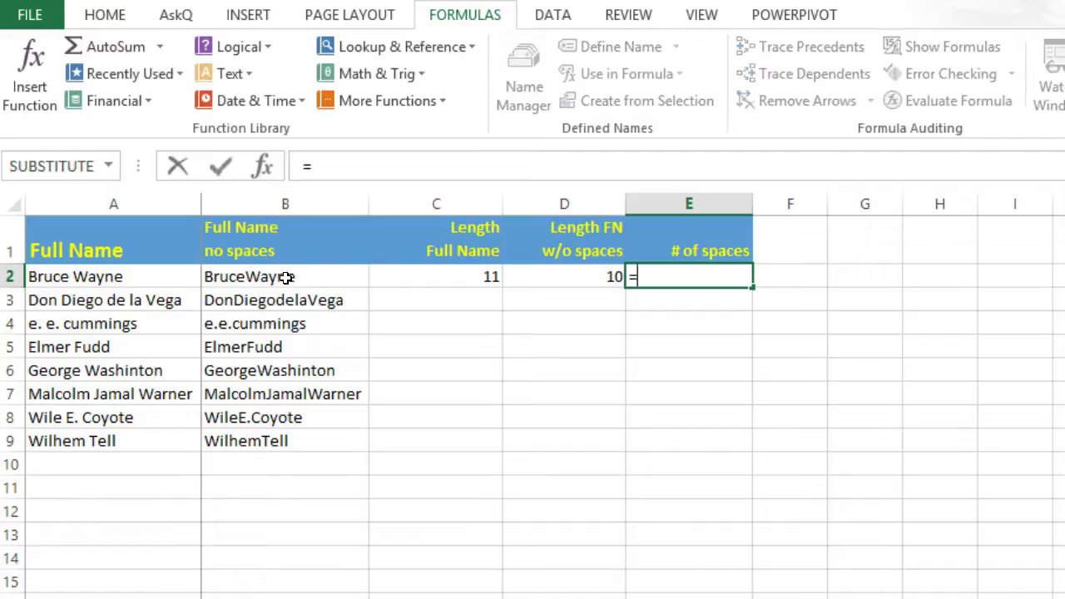
{"action": "key", "text": "Left"}
{"action": "key", "text": "Left"}
{"action": "type", "text": "-"}
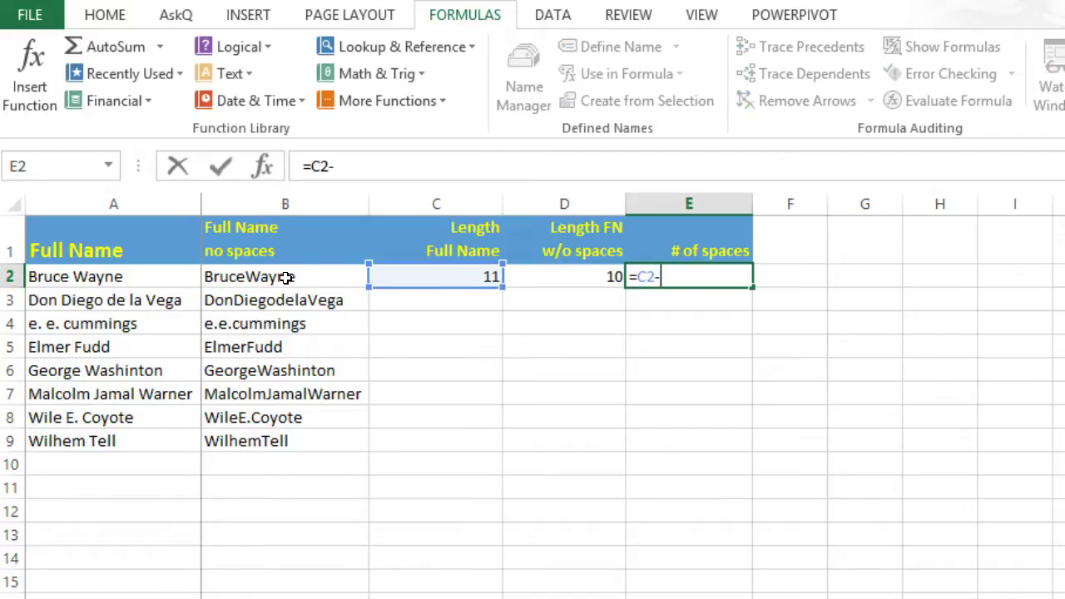
{"action": "key", "text": "Left"}
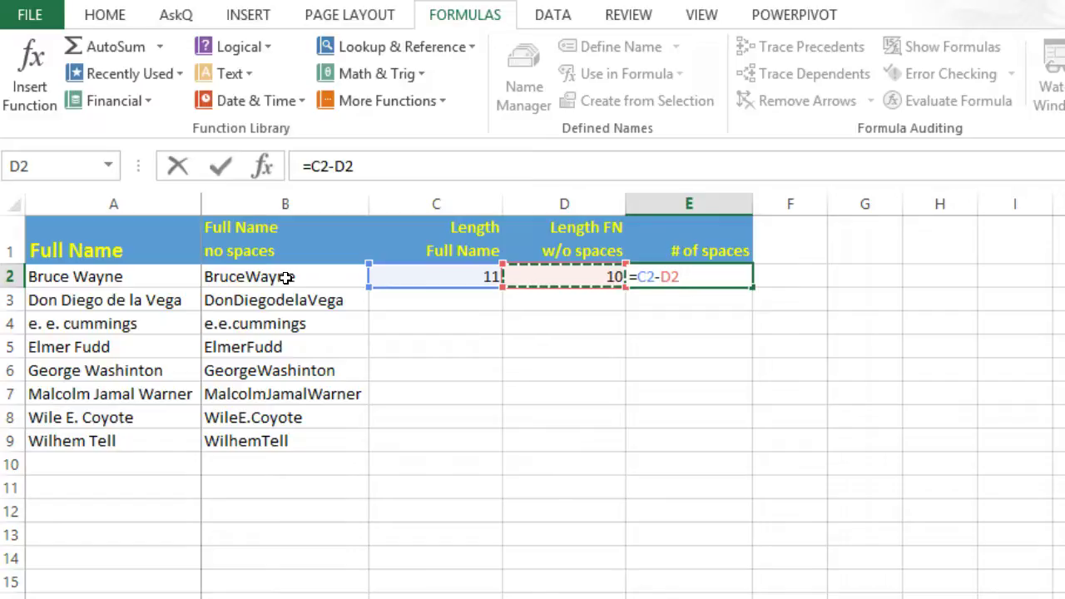
{"action": "key", "text": "Return"}
- Fill the formulas in C2:E2 down to row 9
{"action": "left_click_drag", "start_coordinate": [440, 275], "coordinate": [705, 277]}
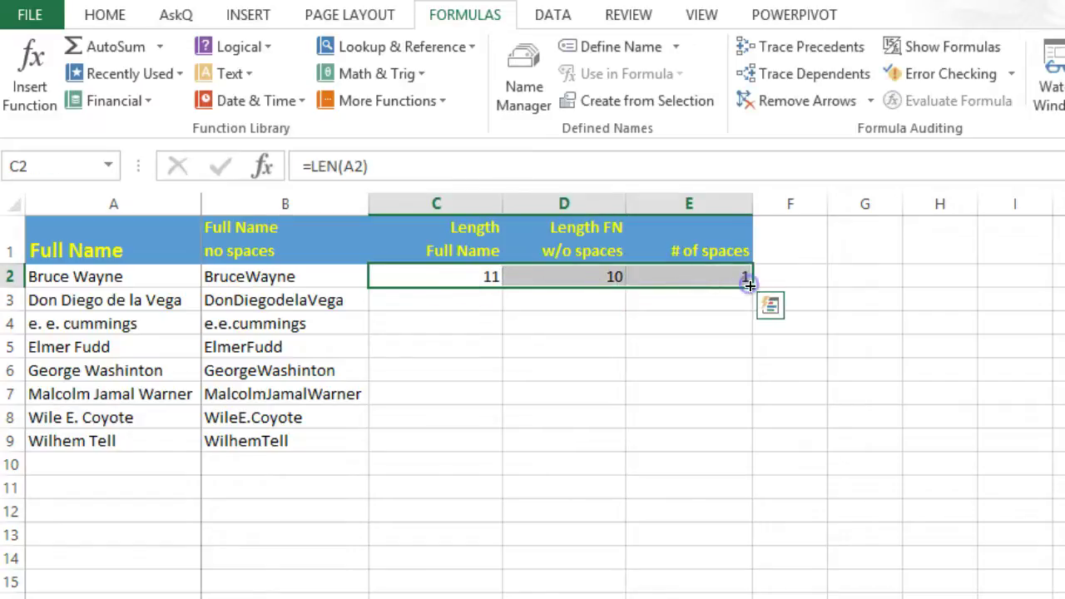
{"action": "double_click", "coordinate": [750, 285]}
{"action": "left_click", "coordinate": [780, 276]}
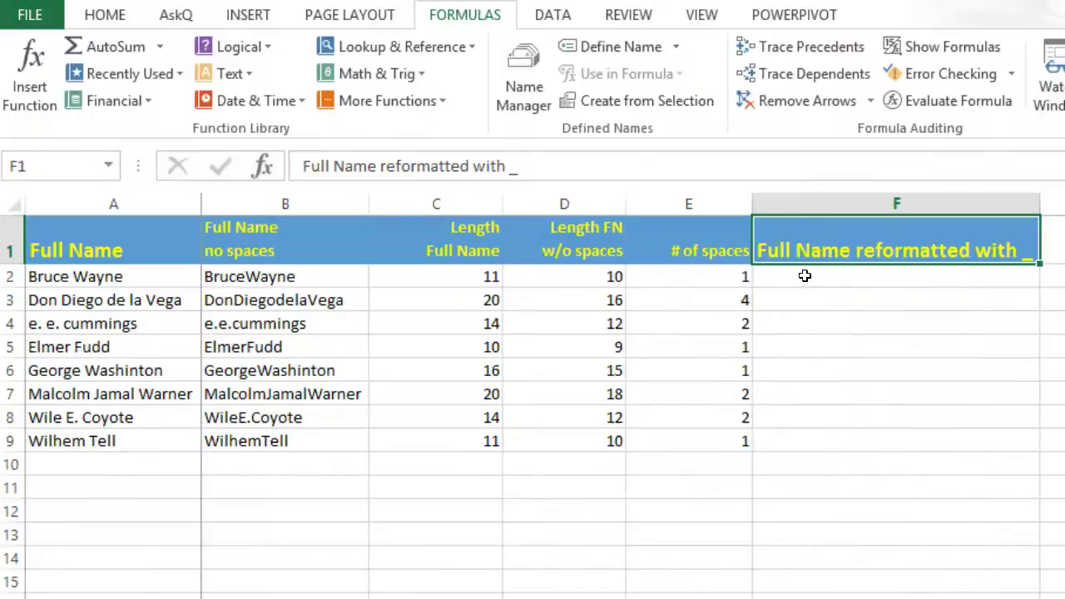
- Enter =SUBSTITUTE(A2," ","_",E2) in F2 to replace the last space in the full name with an underscore
{"action": "left_click", "coordinate": [820, 279]}
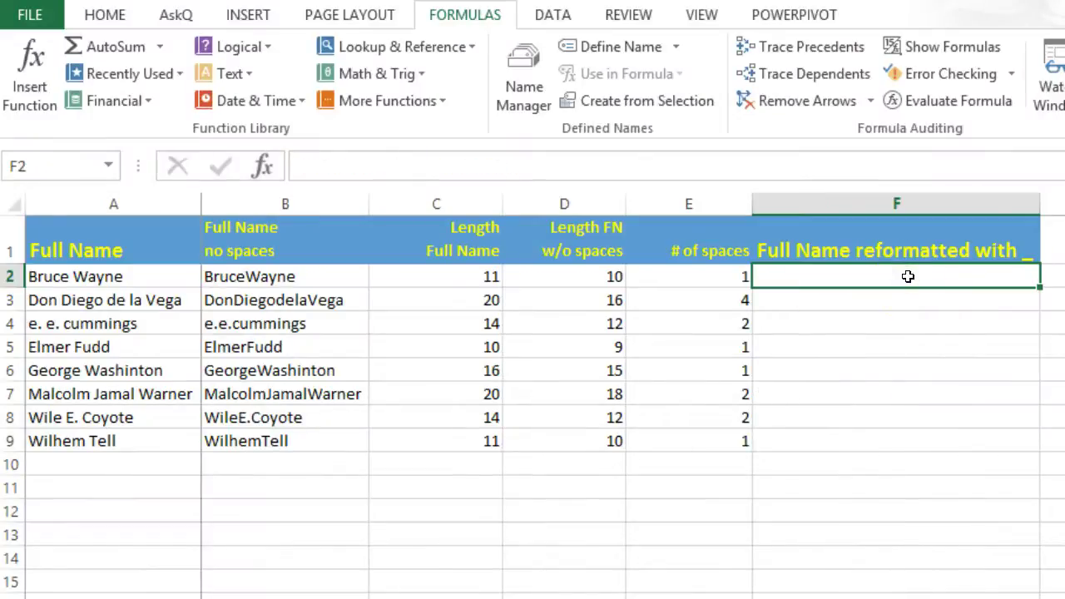
{"action": "type", "text": "=sub"}
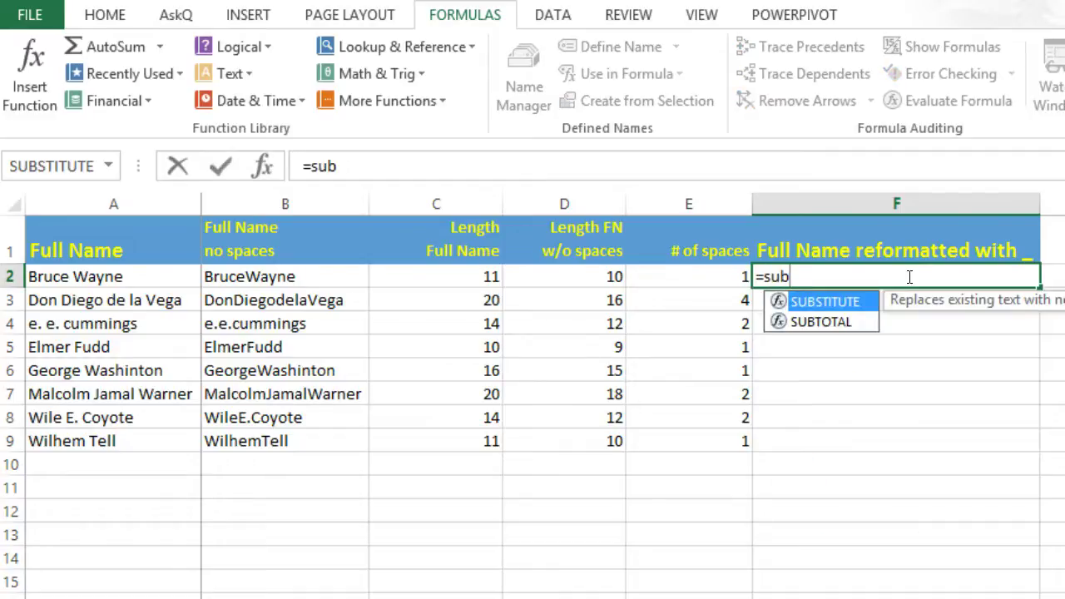
{"action": "key", "text": "Tab"}
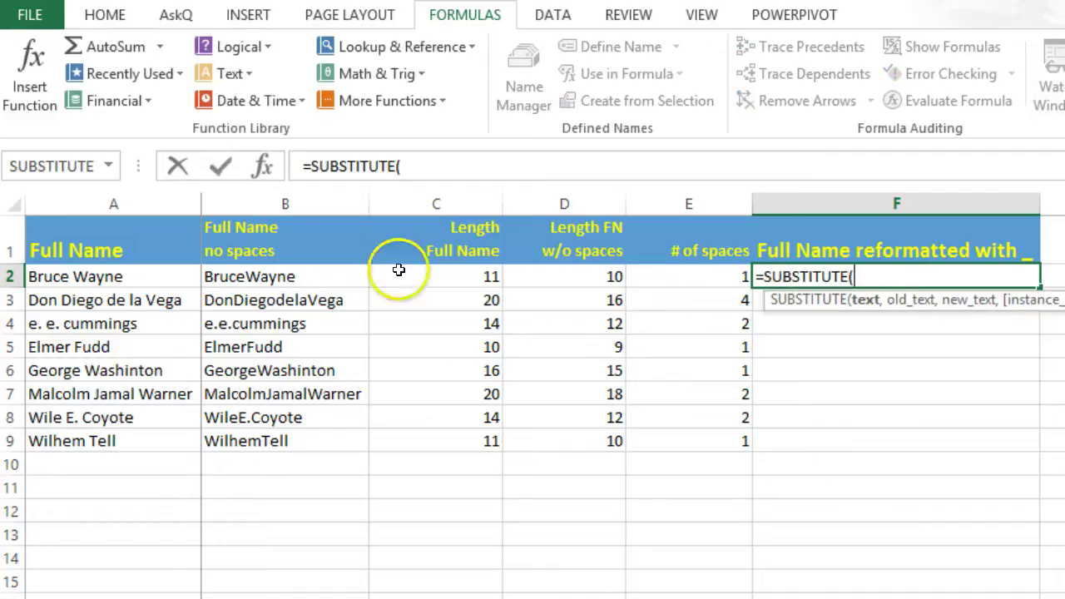
{"action": "left_click", "coordinate": [122, 277]}
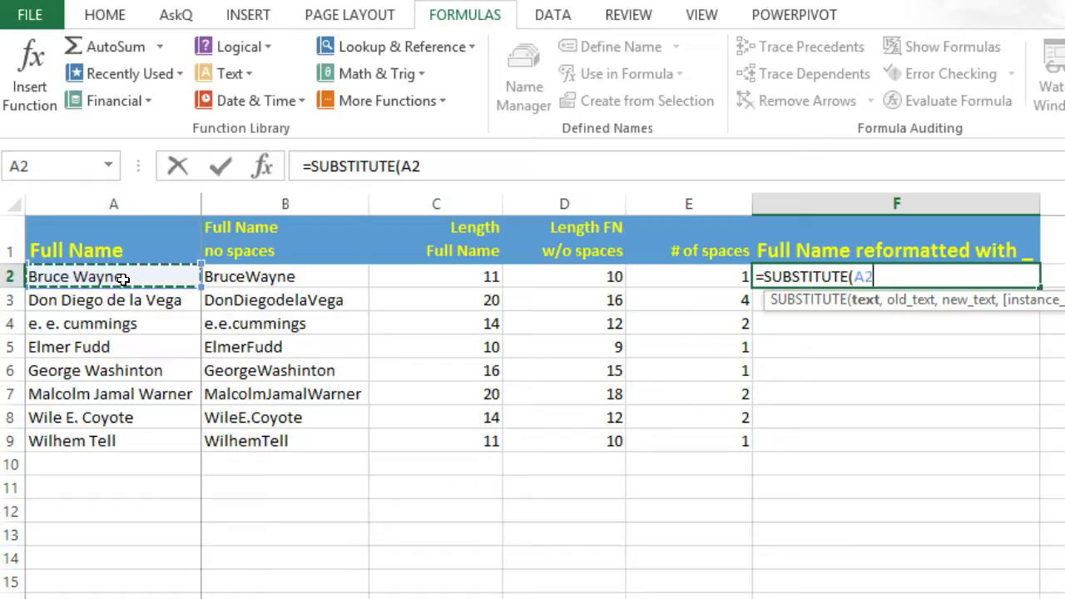
{"action": "type", "text": ","}
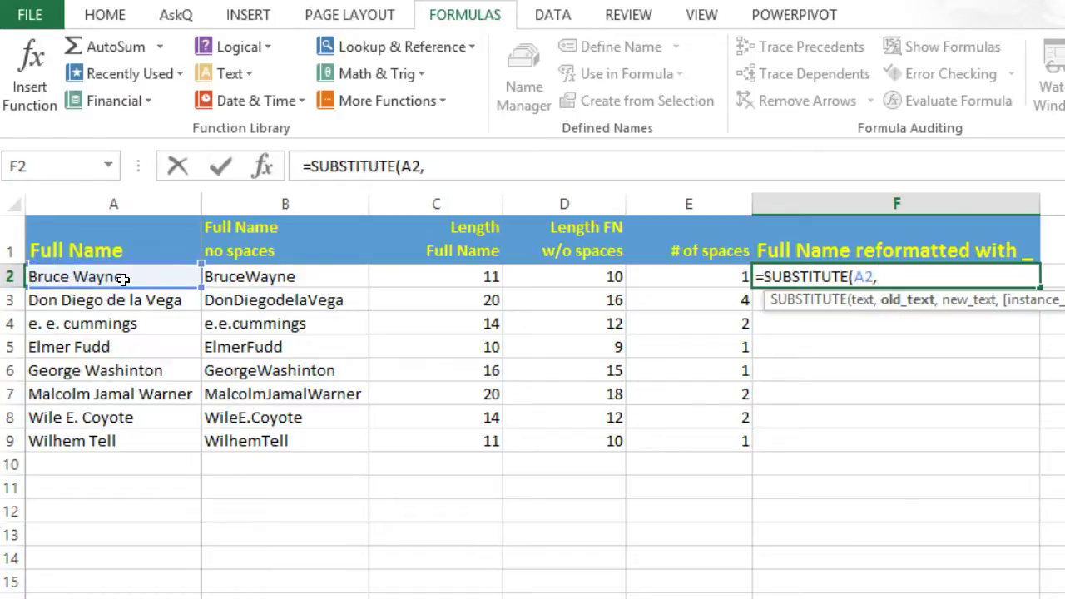
{"action": "type", "text": "\" \","}
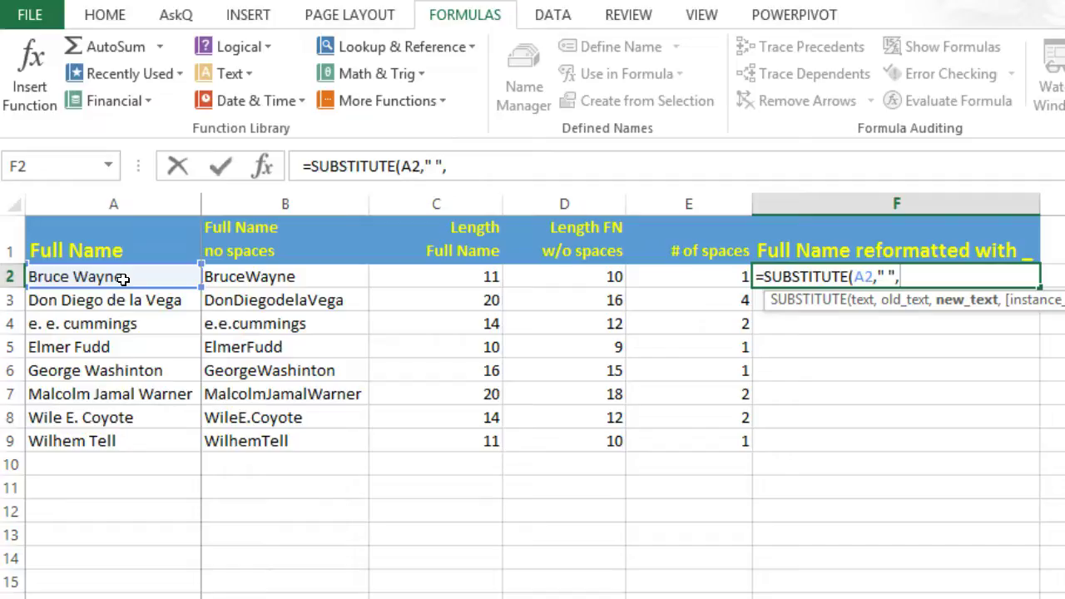
{"action": "type", "text": "\"_\","}
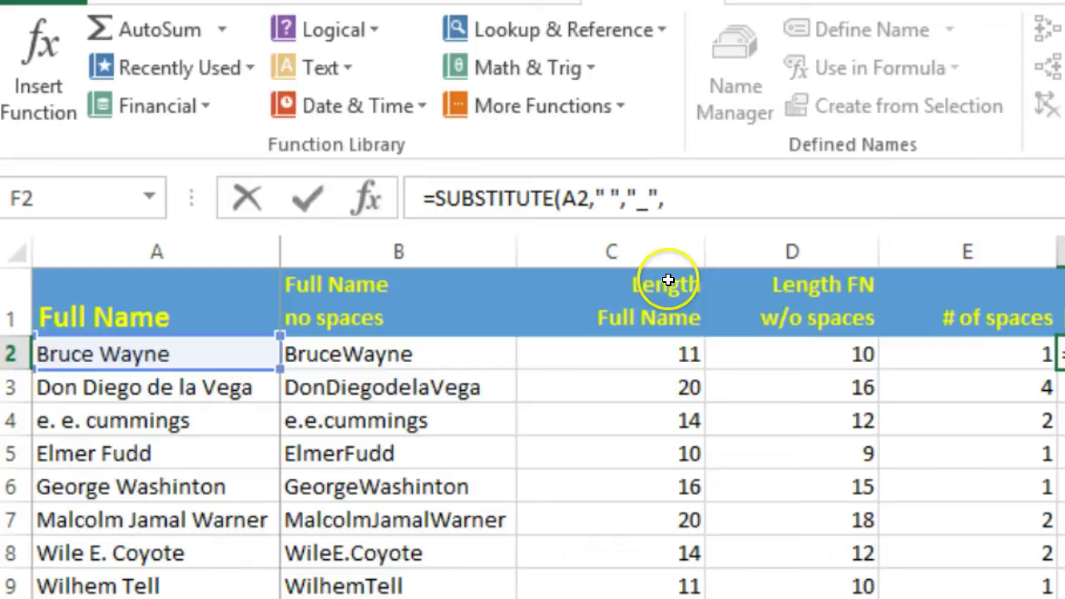
{"action": "left_click", "coordinate": [668, 281]}
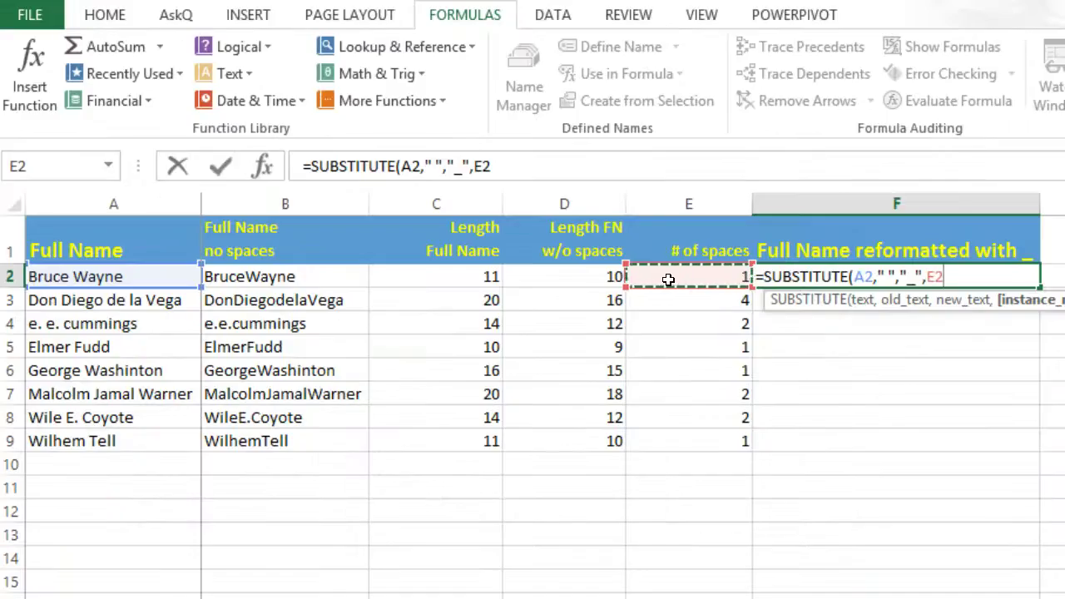
{"action": "type", "text": ")"}
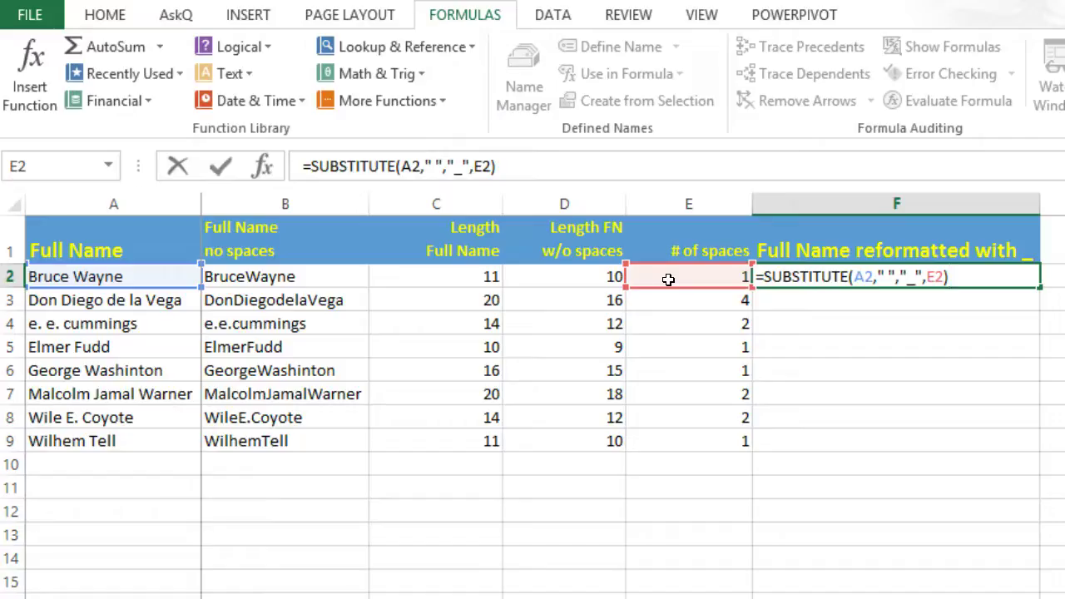
{"action": "key", "text": "Return"}
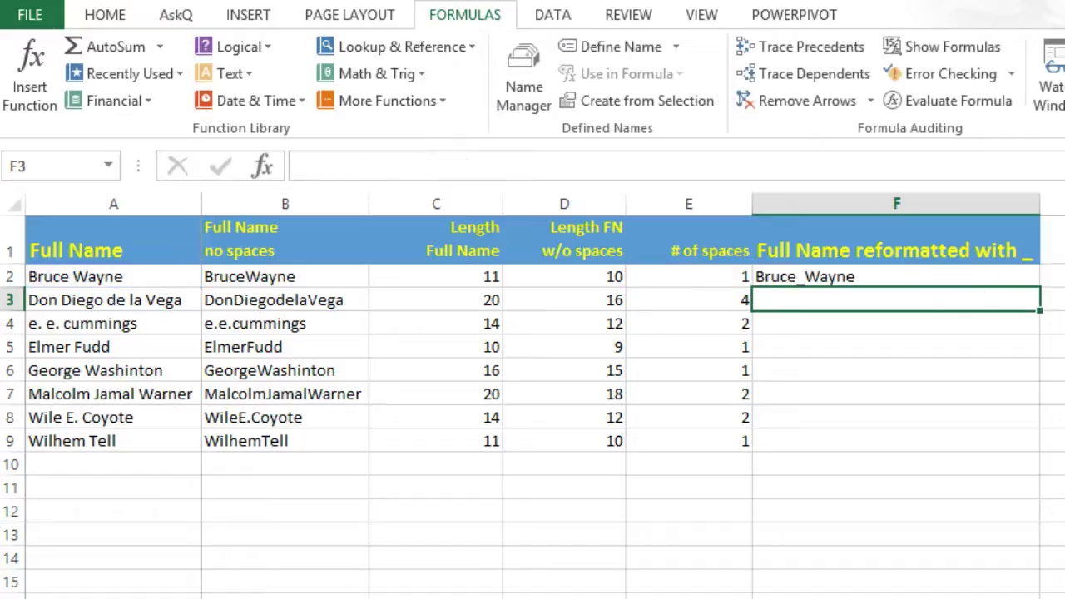
- Fill the SUBSTITUTE formula in F2 down to row 9
{"action": "left_click", "coordinate": [1018, 275]}
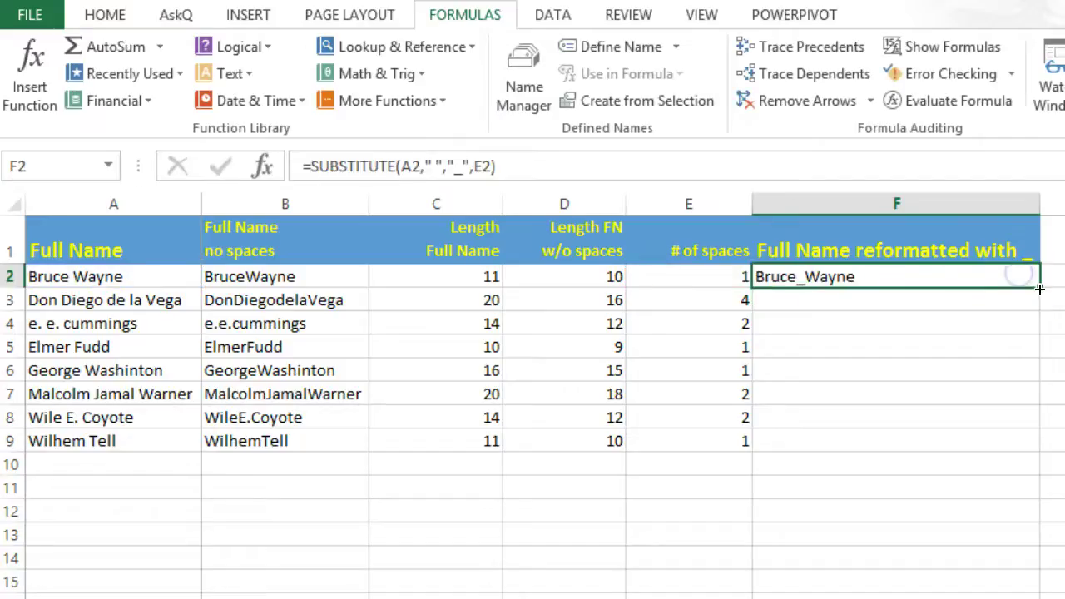
{"action": "double_click", "coordinate": [1038, 288]}
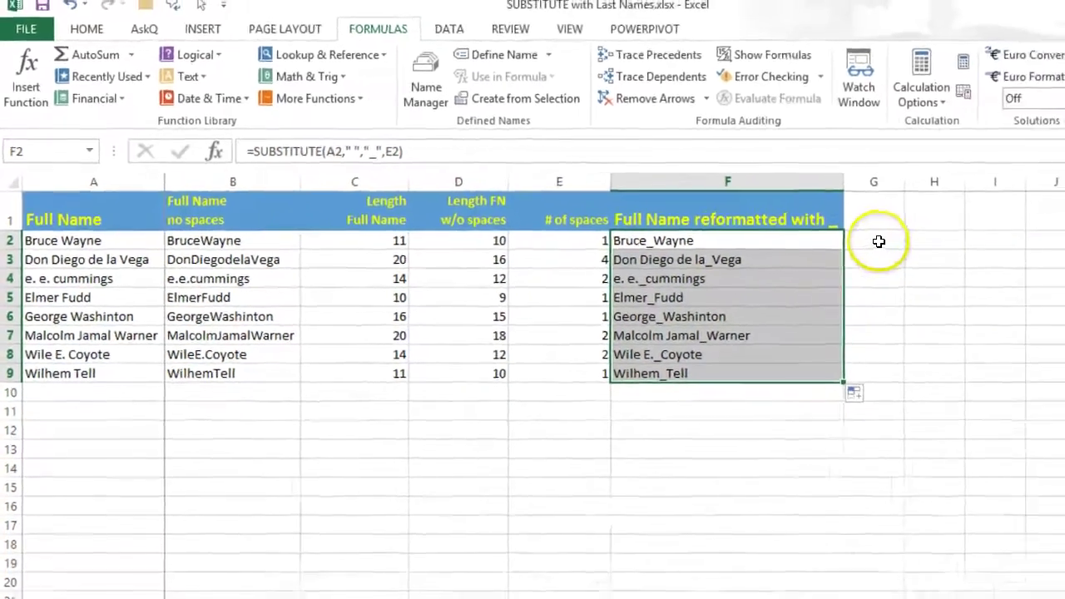
{"action": "left_click", "coordinate": [811, 230]}
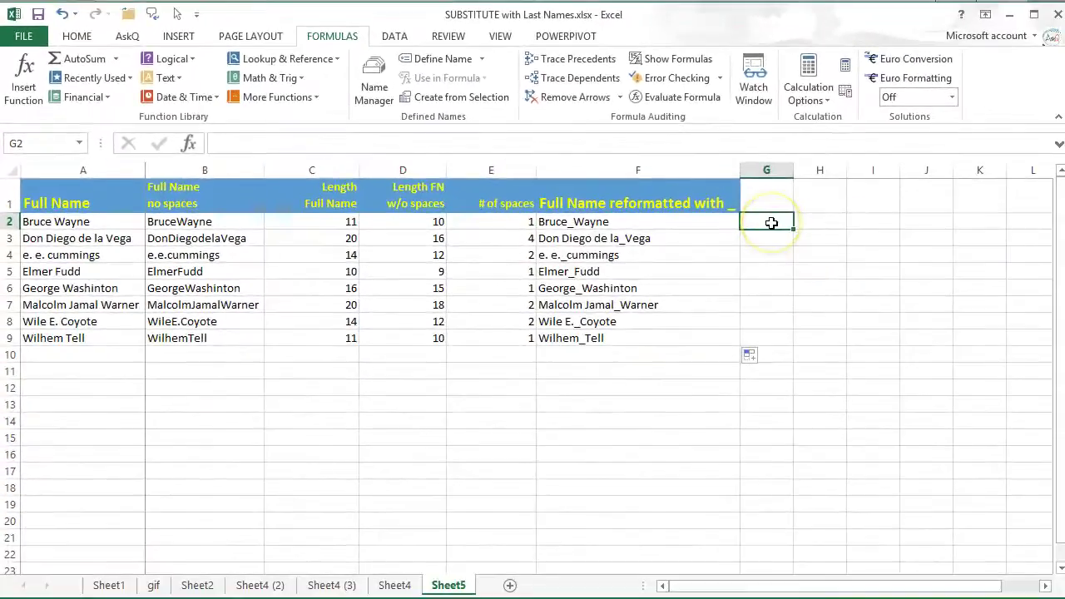
- Copy column F and paste it over itself with Paste Special as Values to replace the formulas
{"action": "left_click", "coordinate": [620, 169]}
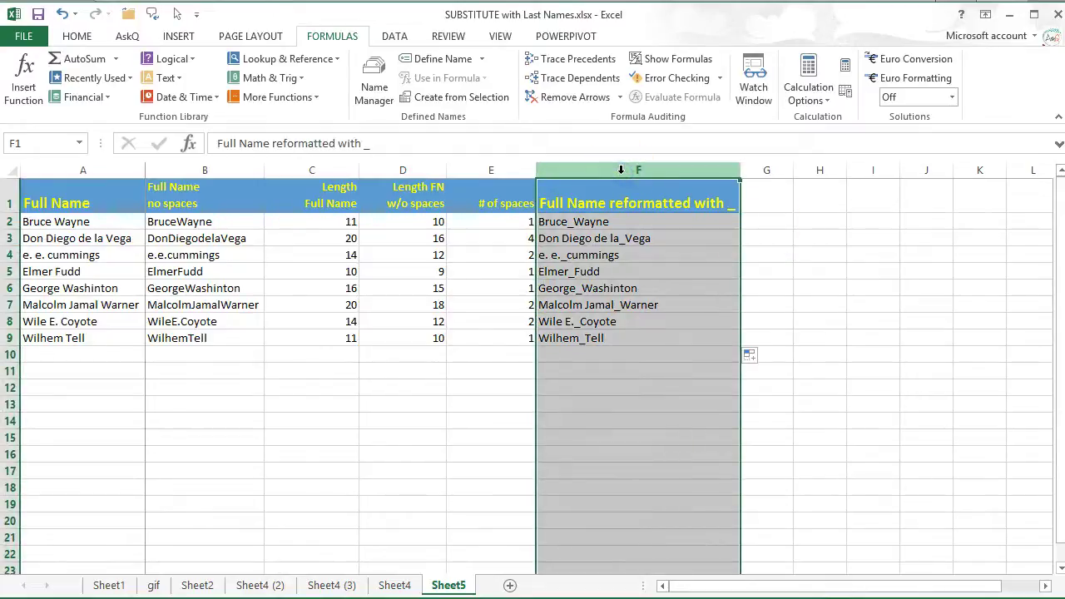
{"action": "right_click", "coordinate": [603, 208]}
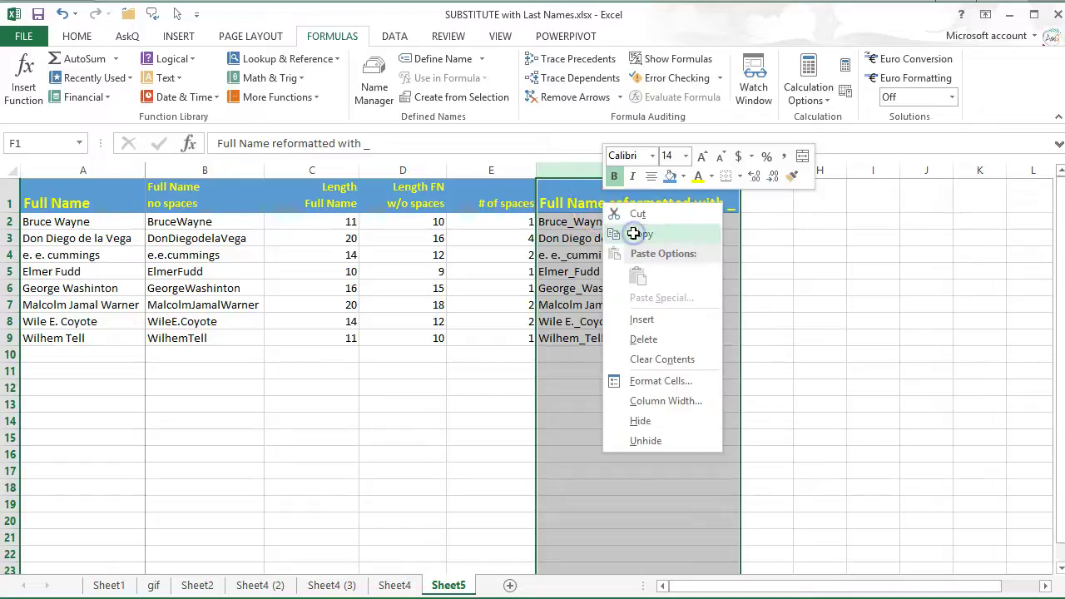
{"action": "left_click", "coordinate": [620, 234]}
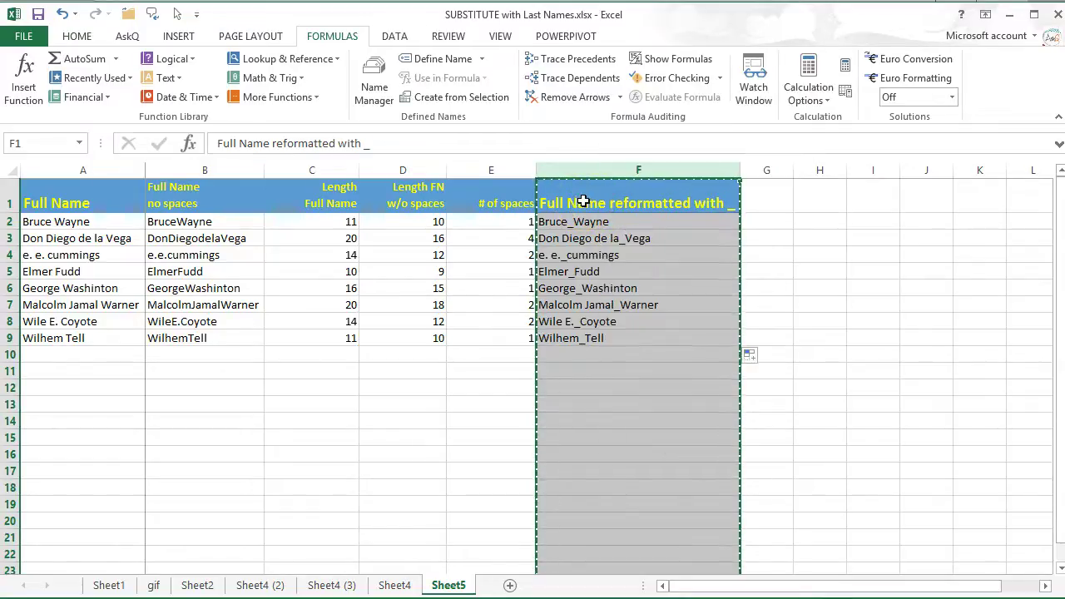
{"action": "right_click", "coordinate": [585, 206]}
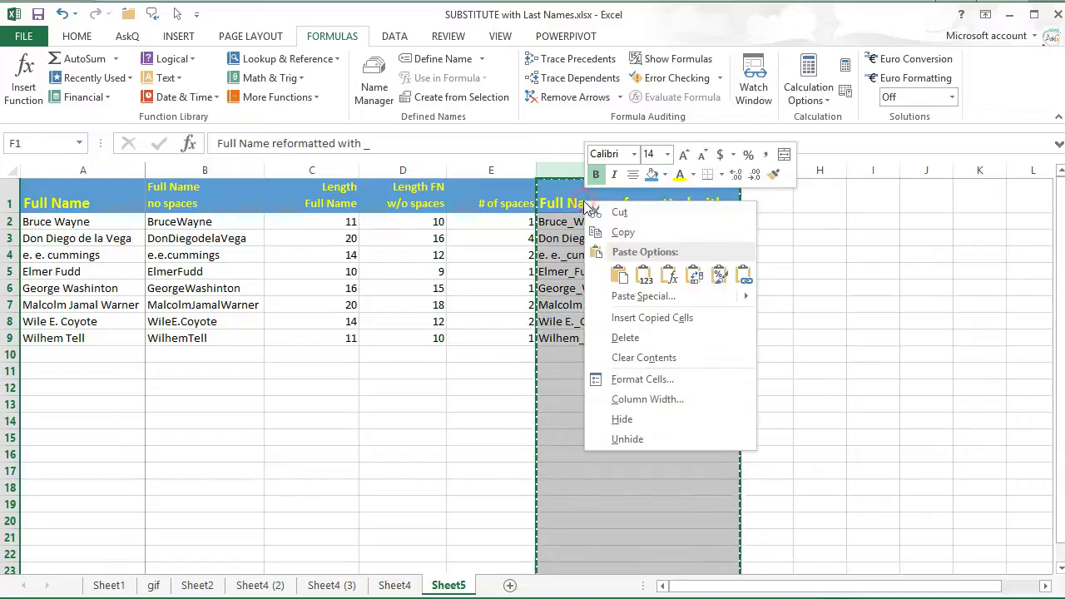
{"action": "left_click", "coordinate": [592, 299]}
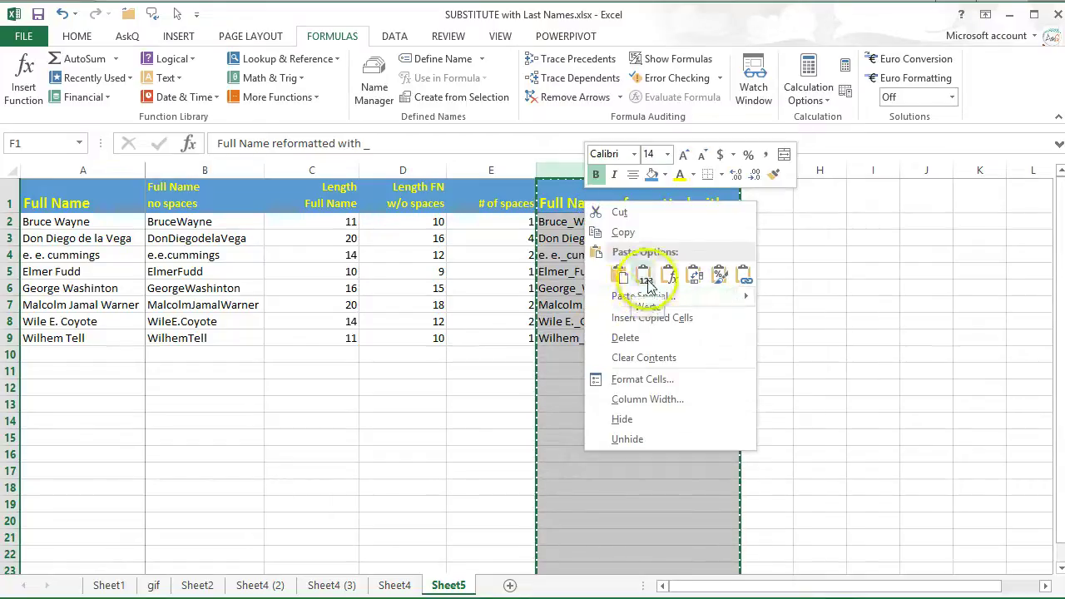
{"action": "mouse_move", "coordinate": [749, 297]}
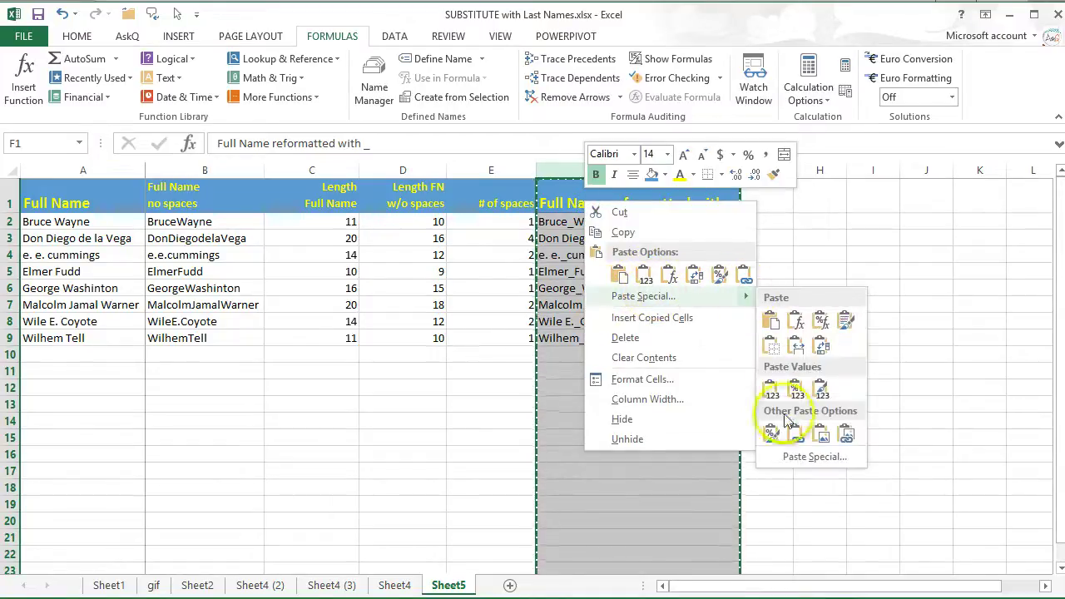
{"action": "left_click", "coordinate": [790, 456]}
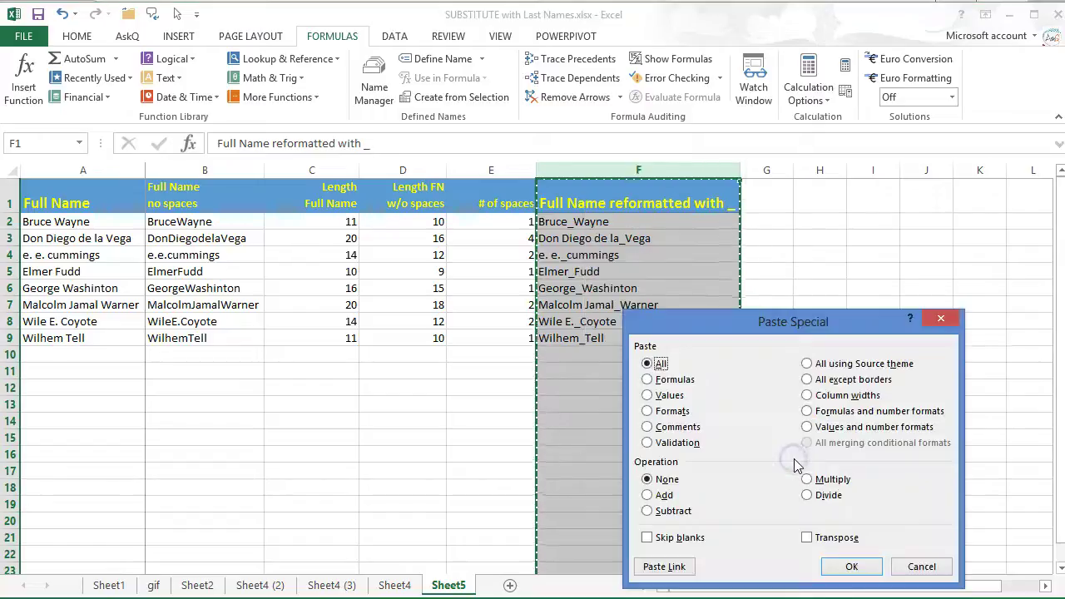
{"action": "left_click", "coordinate": [653, 396]}
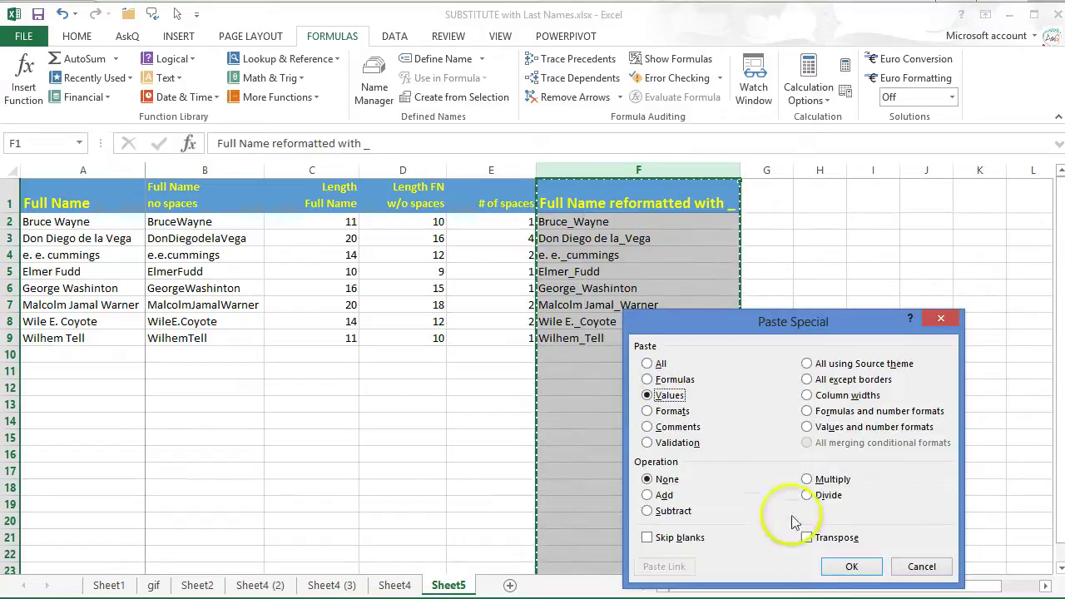
{"action": "left_click", "coordinate": [849, 565]}
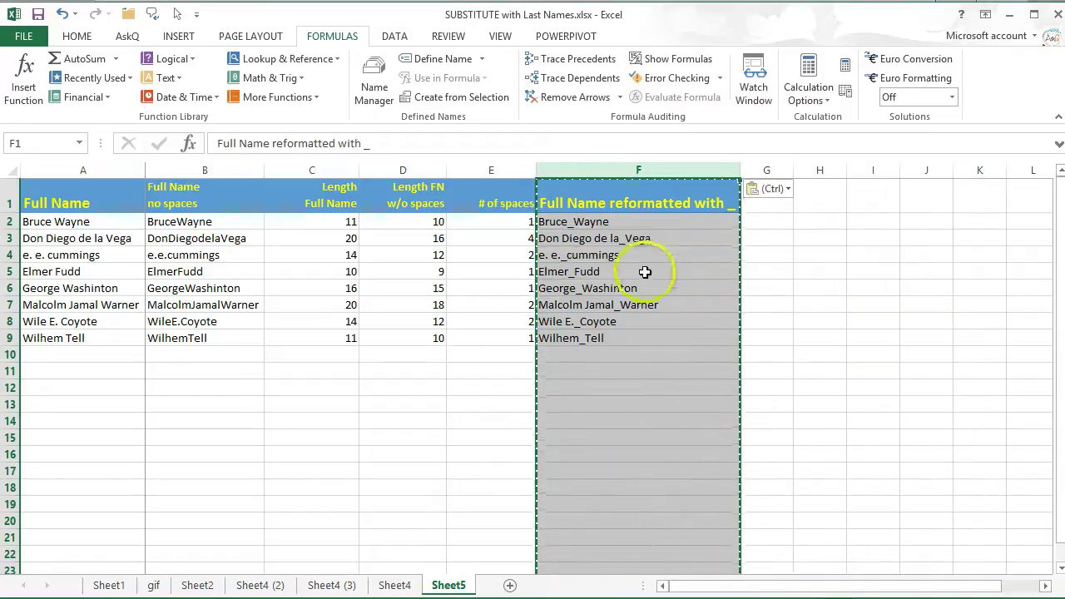
- Delete columns A through E, keeping only the column of reformatted names
{"action": "left_click_drag", "start_coordinate": [88, 171], "coordinate": [480, 176]}
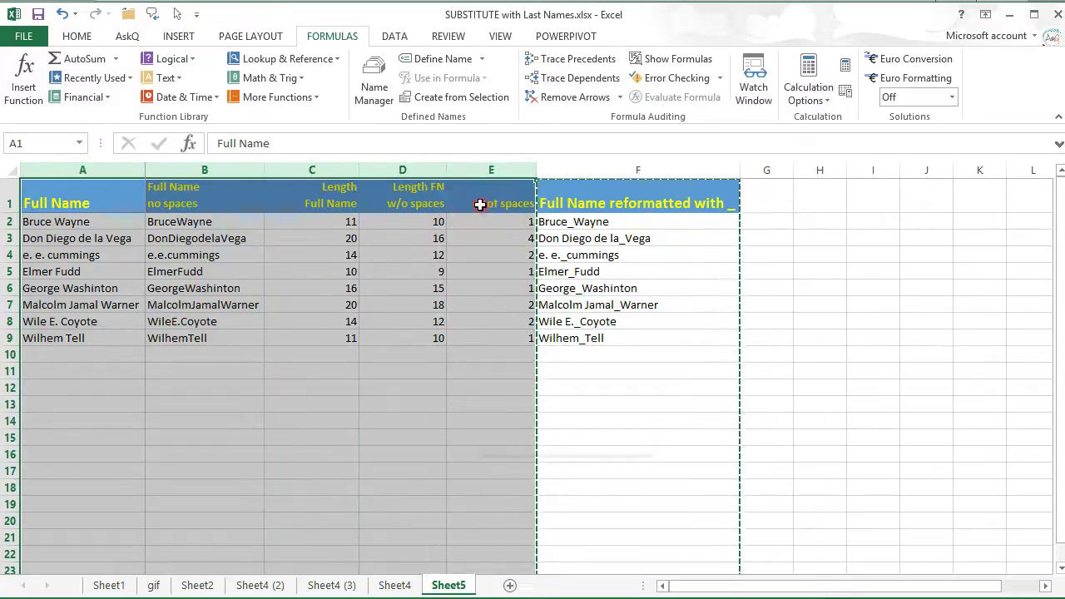
{"action": "right_click", "coordinate": [480, 205]}
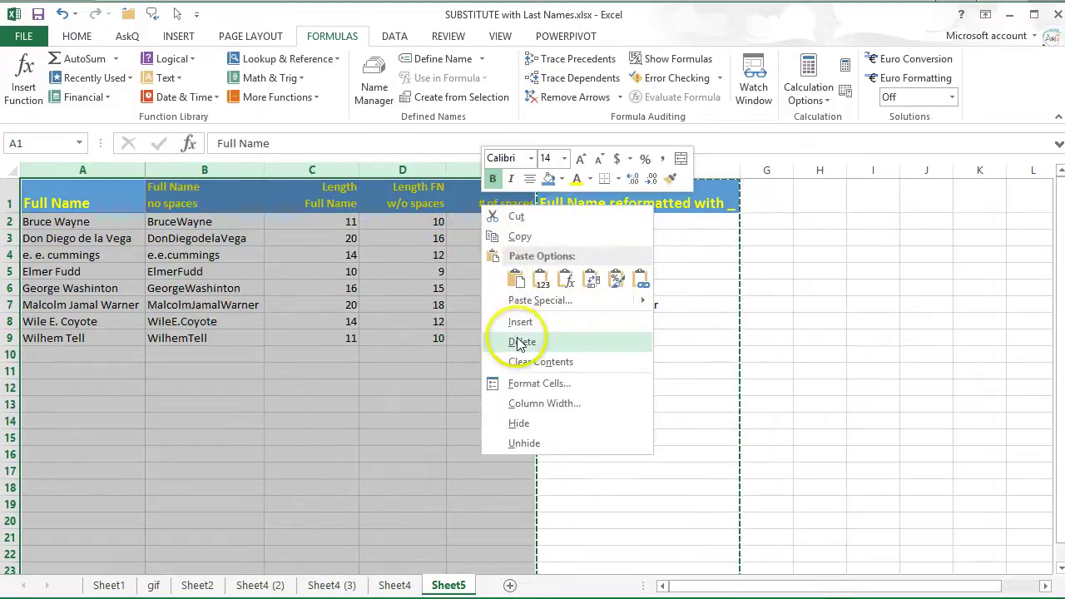
{"action": "left_click", "coordinate": [520, 343]}
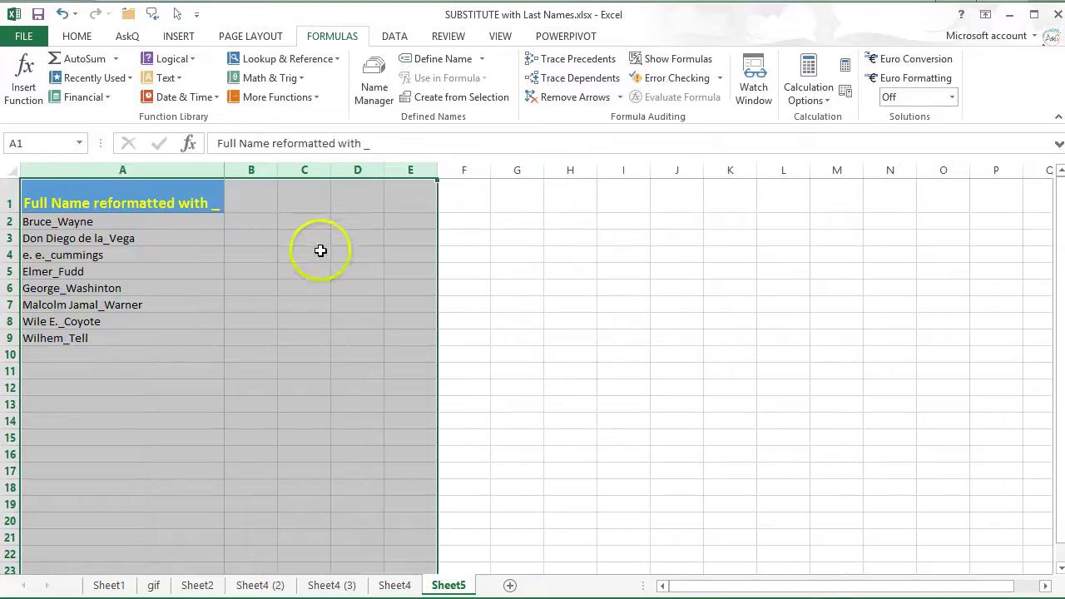
{"action": "left_click", "coordinate": [258, 229]}
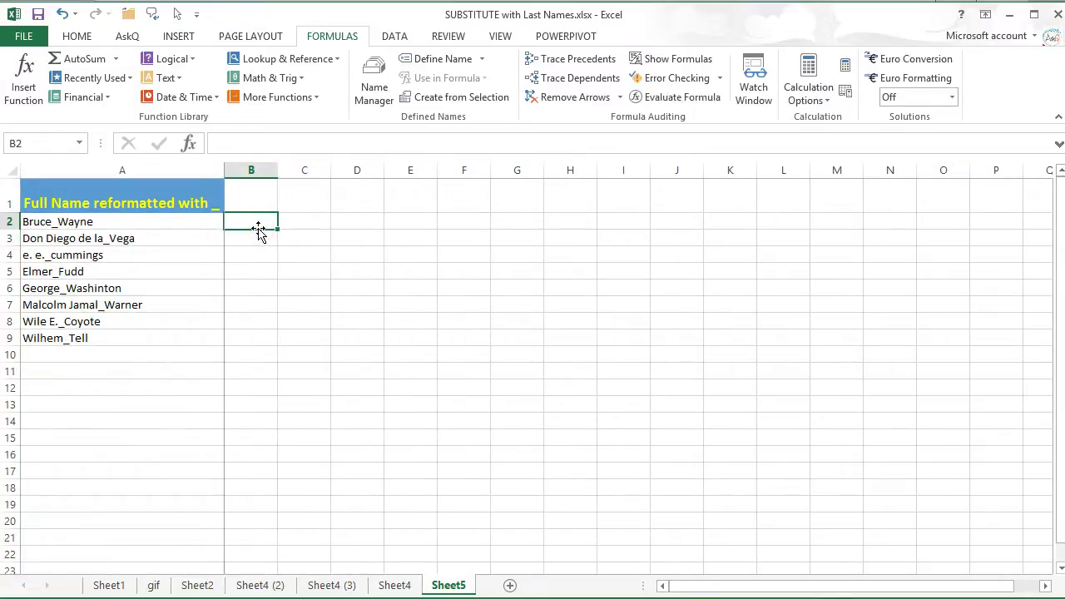
- Split the names in A2:A9 with Text to Columns, using Delimited and only the underscore as a custom delimiter
{"action": "left_click_drag", "start_coordinate": [188, 220], "coordinate": [184, 340]}
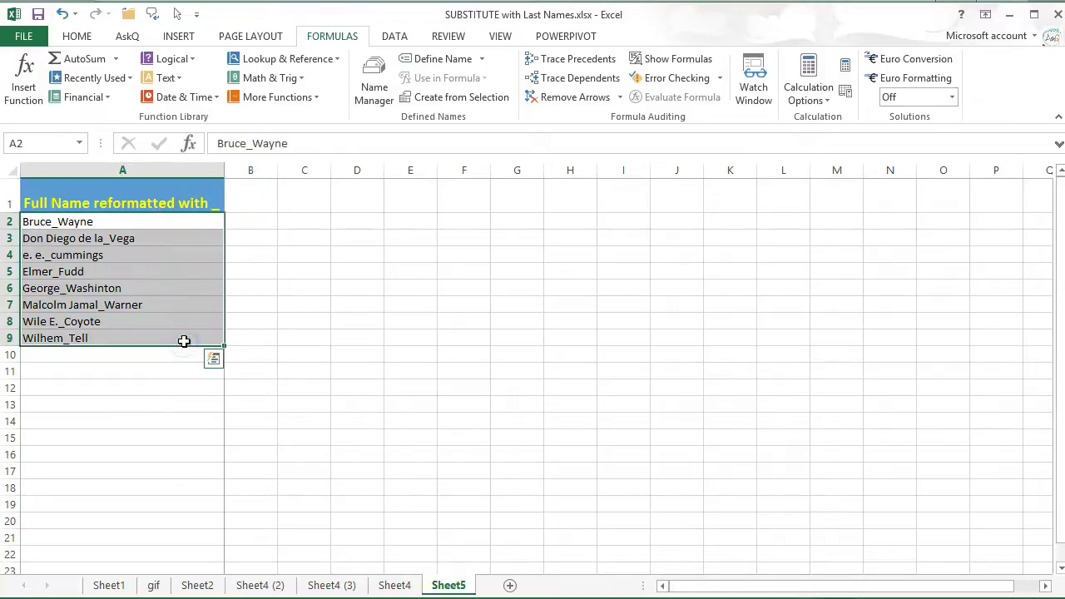
{"action": "left_click", "coordinate": [397, 40]}
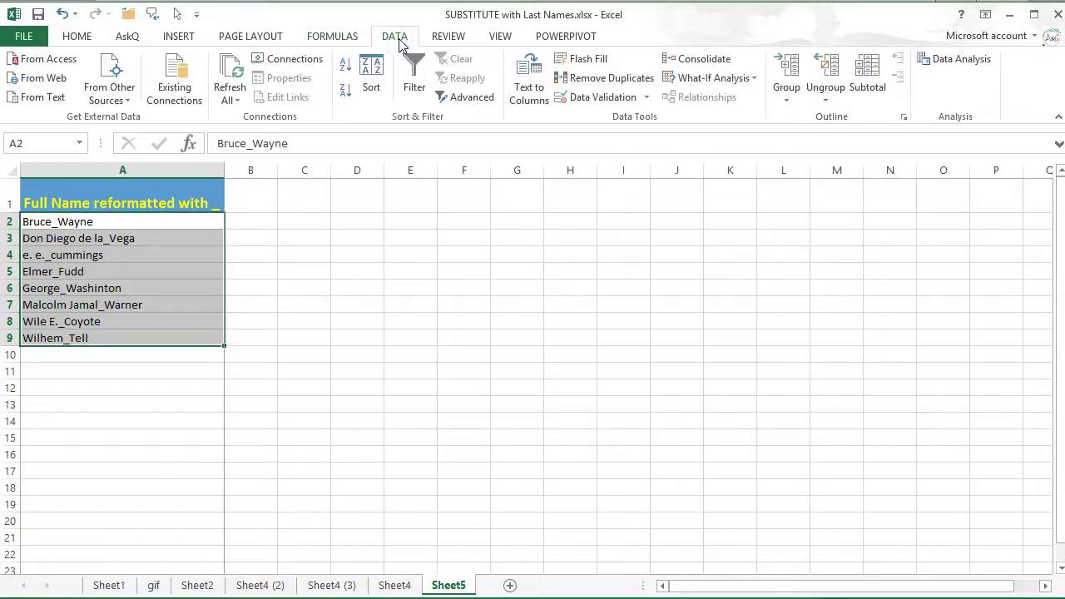
{"action": "left_click", "coordinate": [526, 90]}
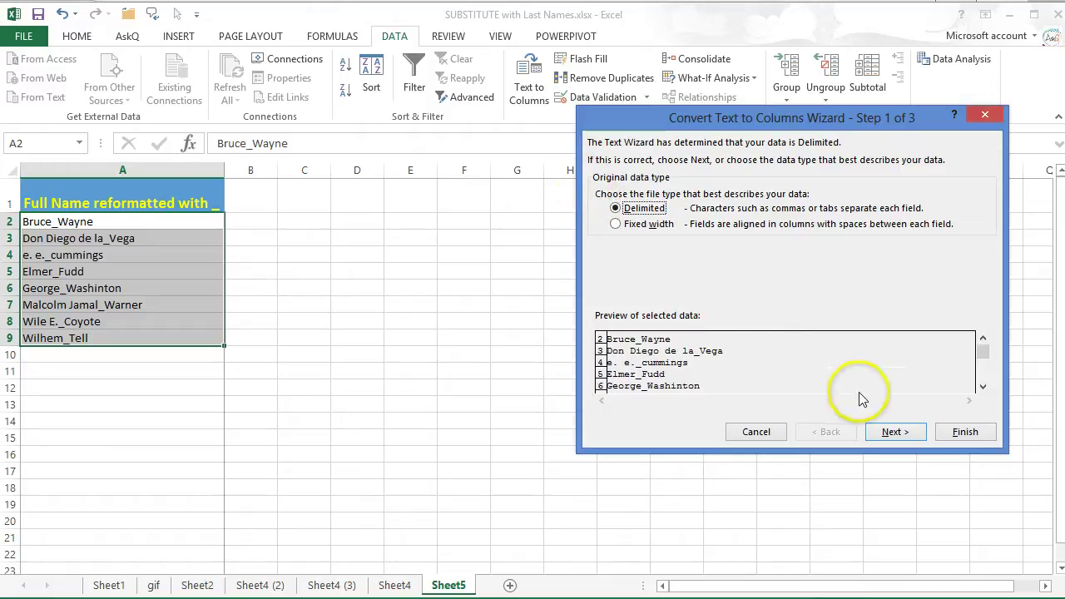
{"action": "left_click", "coordinate": [904, 434]}
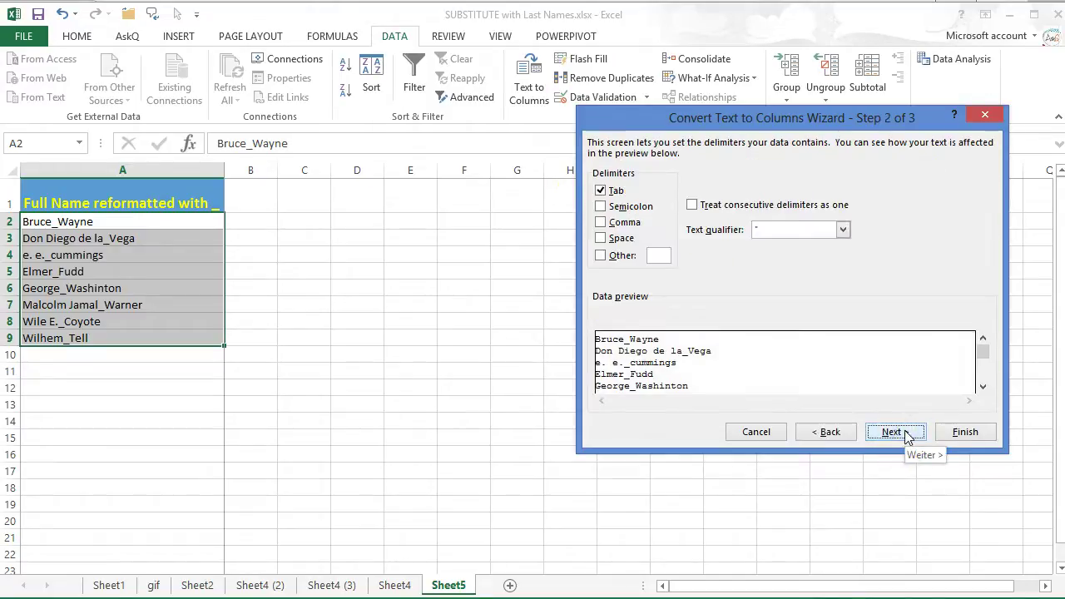
{"action": "left_click", "coordinate": [600, 193]}
{"action": "left_click", "coordinate": [658, 256]}
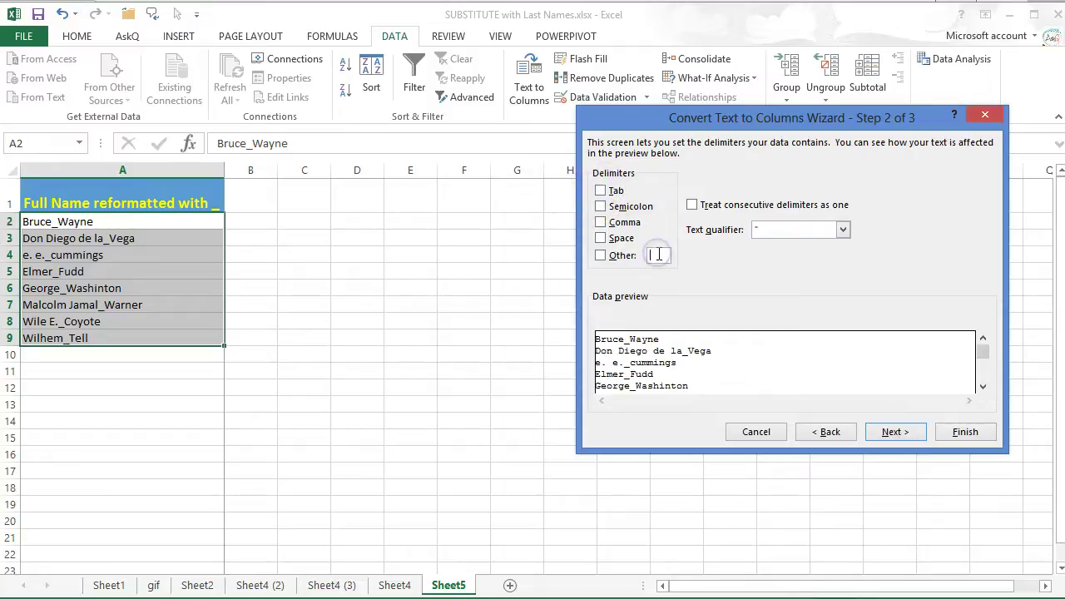
{"action": "type", "text": "_"}
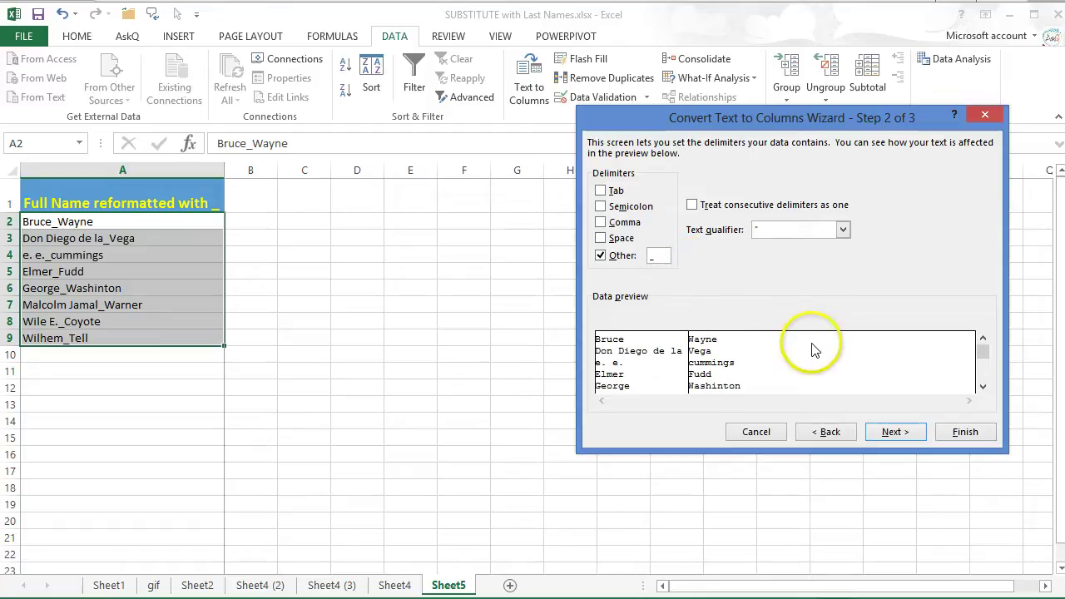
{"action": "left_click", "coordinate": [891, 433]}
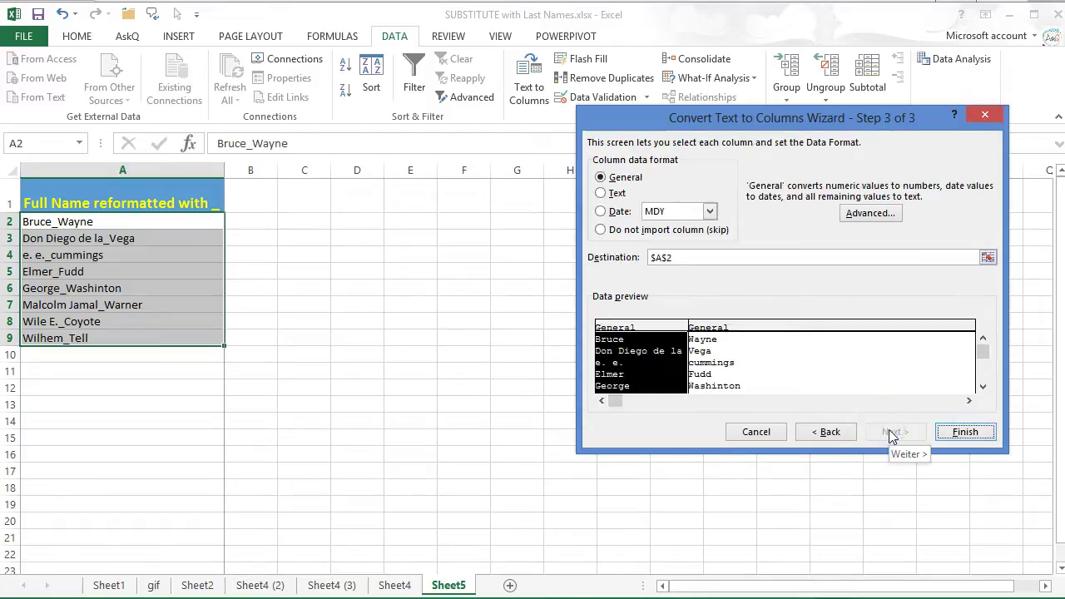
{"action": "left_click", "coordinate": [959, 431]}
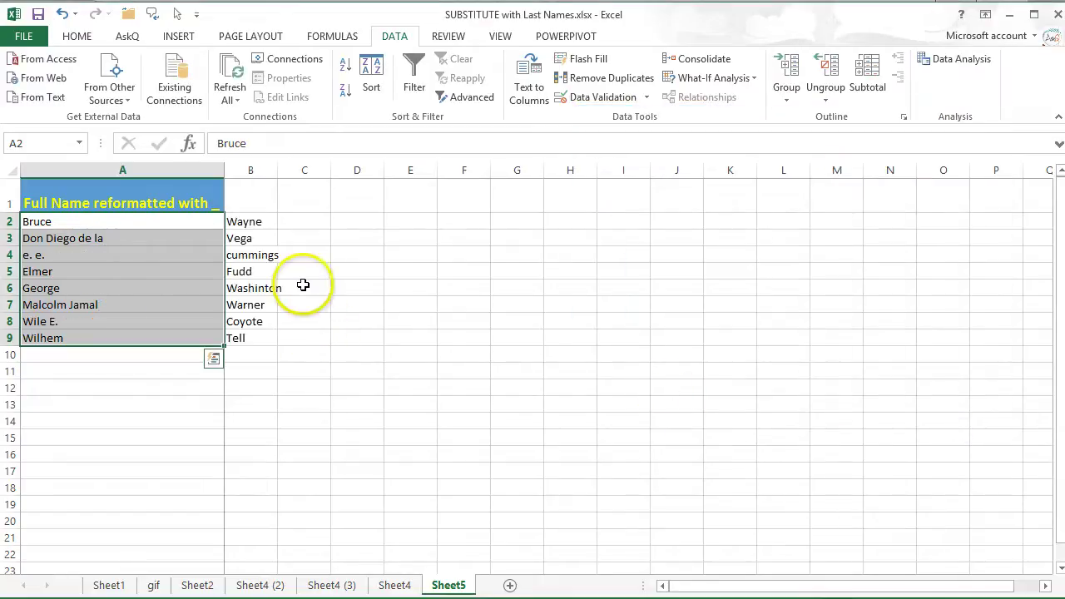
- Widen column B to fit its entries and enter the headers First Name in A1 and Last Name in B1
{"action": "left_click", "coordinate": [304, 285]}
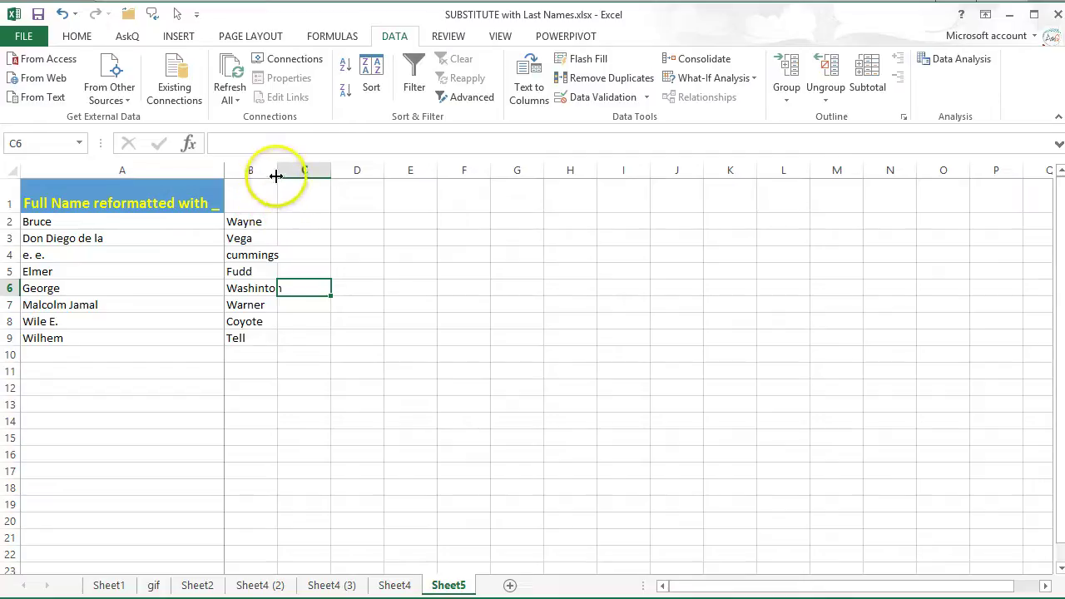
{"action": "left_click_drag", "start_coordinate": [276, 172], "coordinate": [313, 171]}
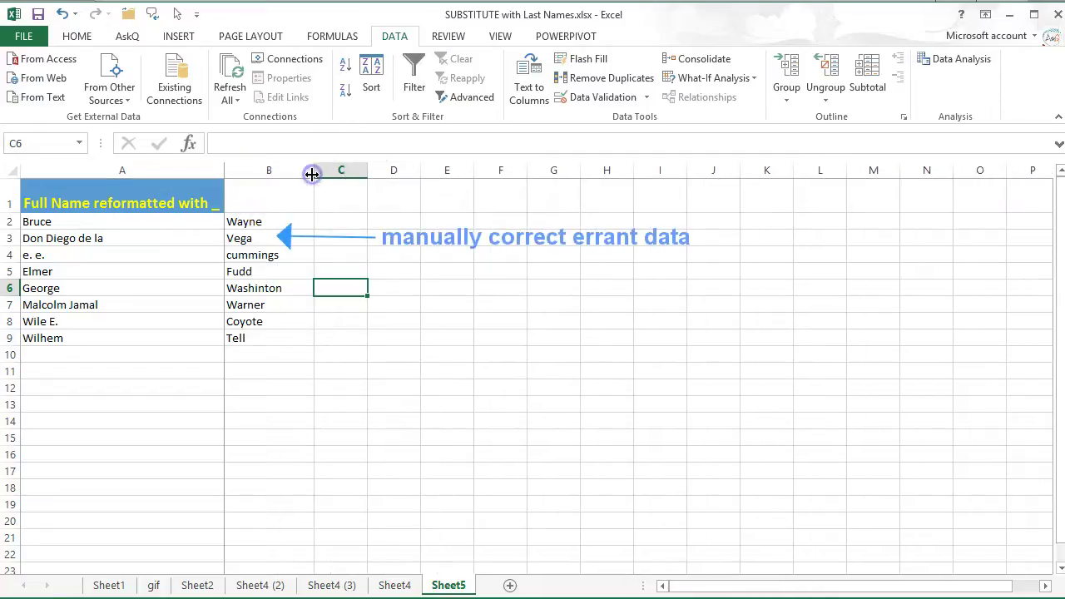
{"action": "left_click", "coordinate": [197, 198]}
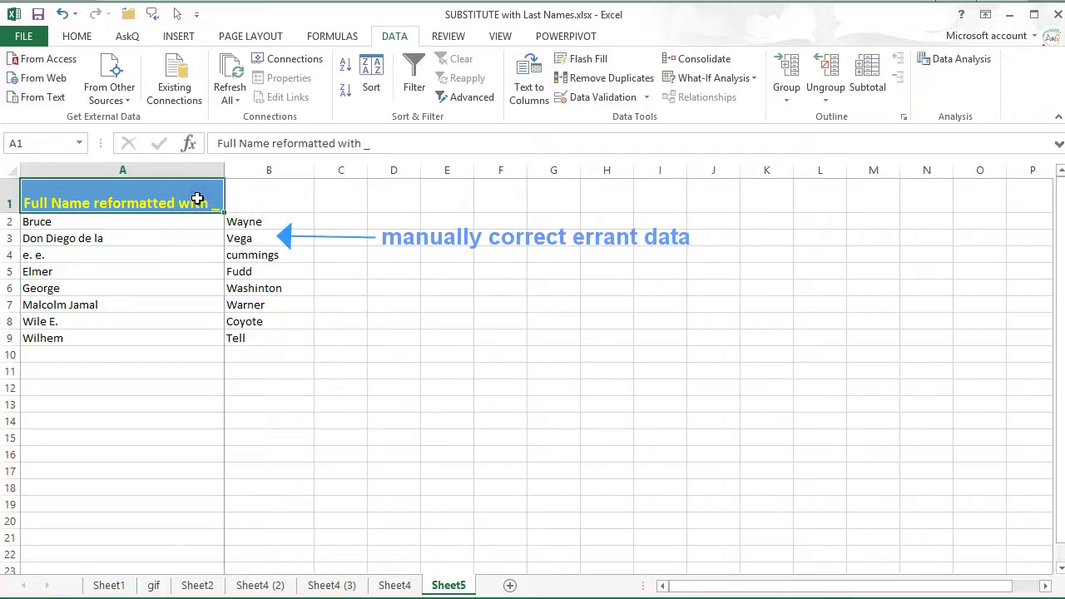
{"action": "type", "text": "First Name"}
{"action": "key", "text": "Tab"}
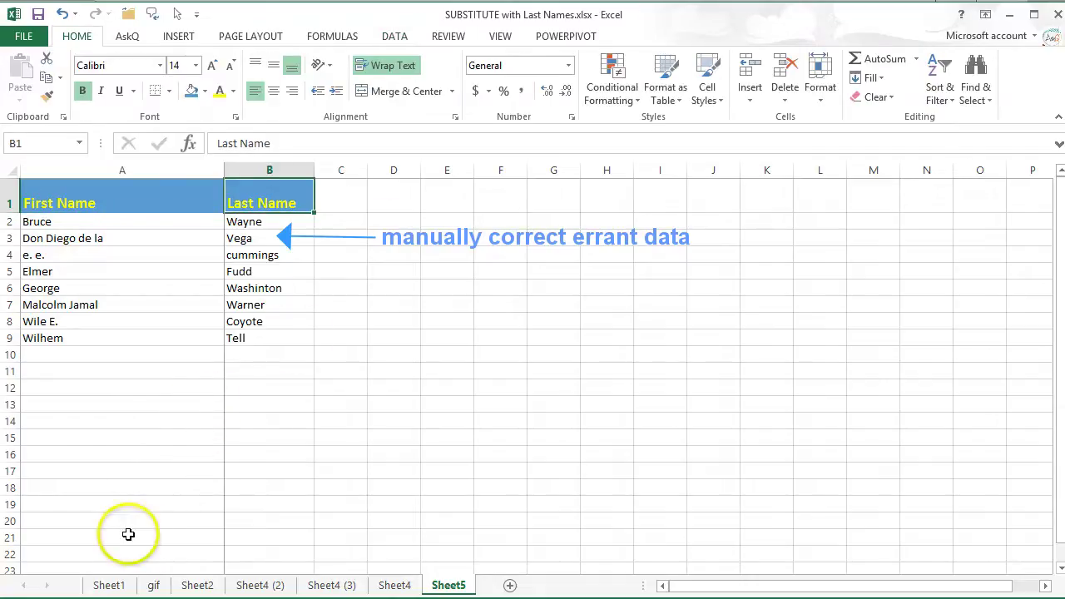